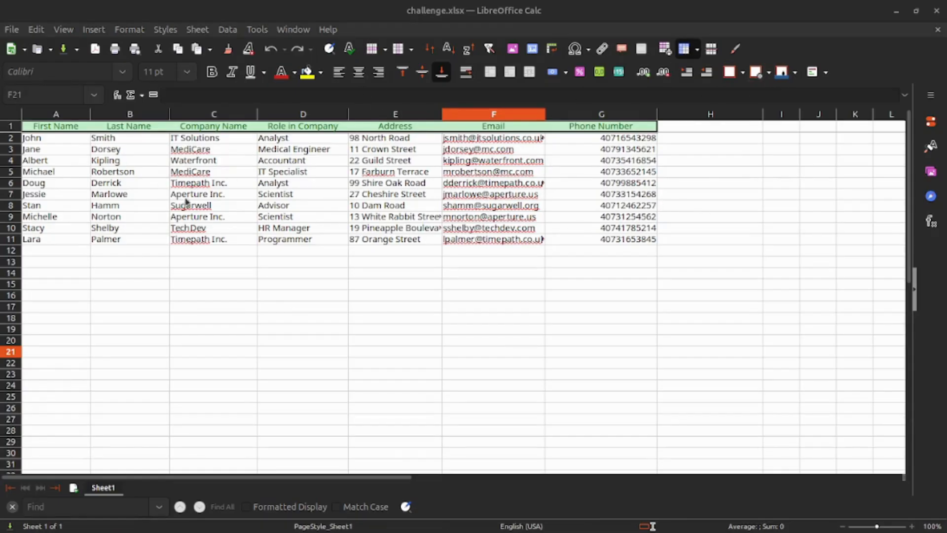
Close the challenge.xlsx contact spreadsheet in LibreOffice Calc.
left_click(937, 10)
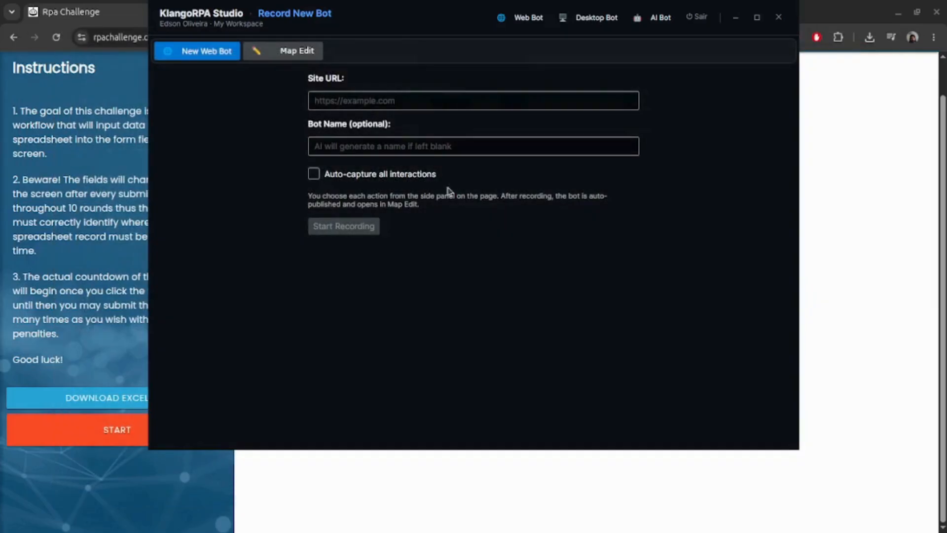
Bring the RPA Challenge page in Chrome to the front.
left_click(864, 107)
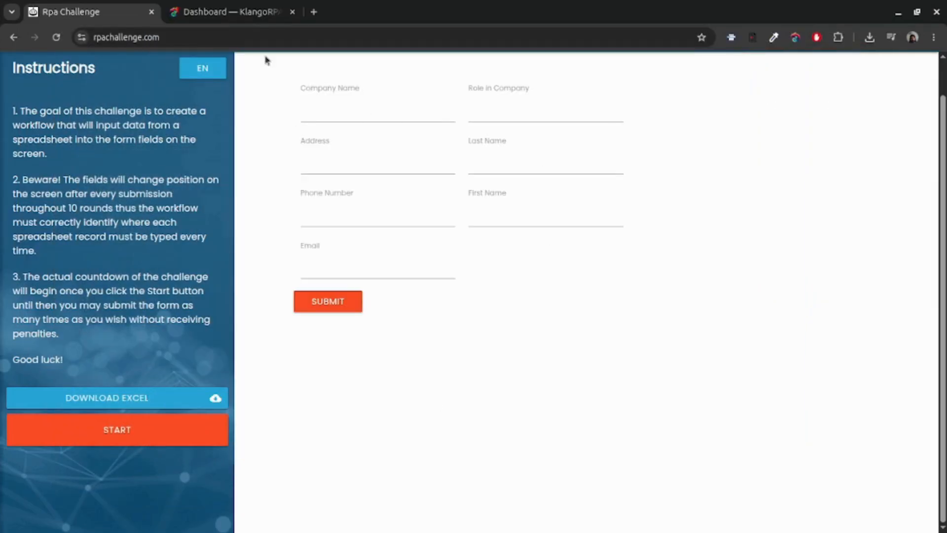
left_click(223, 36)
key("ctrl+c")
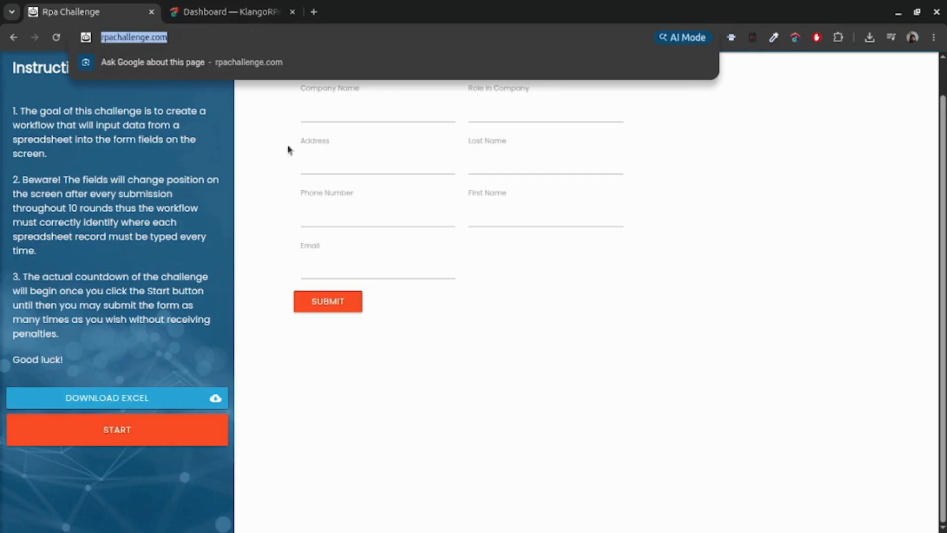
left_click(611, 298)
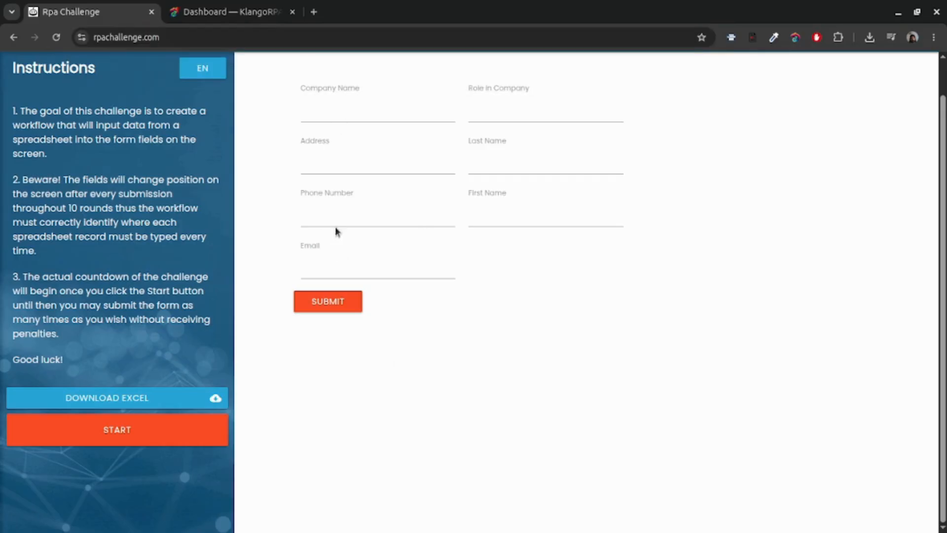
Submit the empty form five times to reshuffle its fields, then bring KlangoRPA Studio back.
left_click(323, 304)
left_click(328, 455)
left_click(331, 459)
left_click(330, 459)
left_click(313, 458)
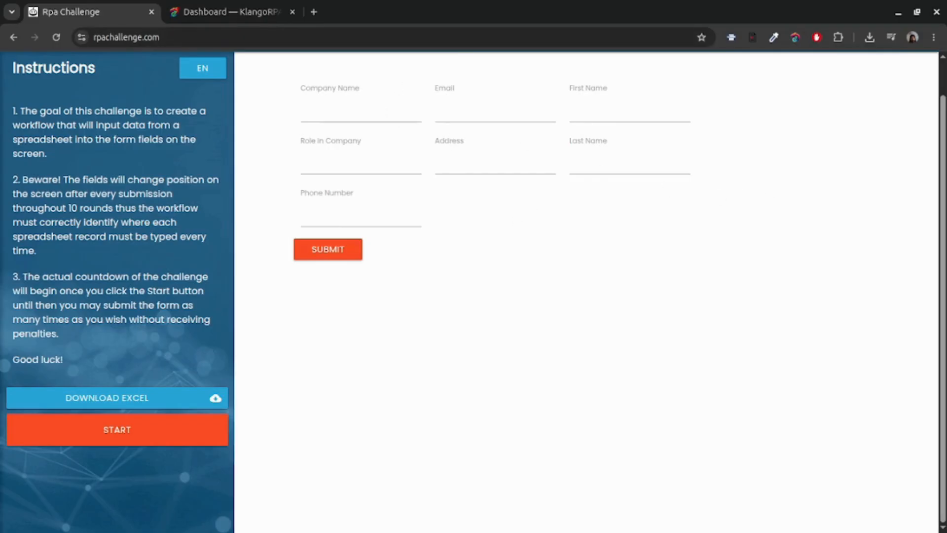
key("alt+Tab")
left_click_drag(407, 22, 392, 63)
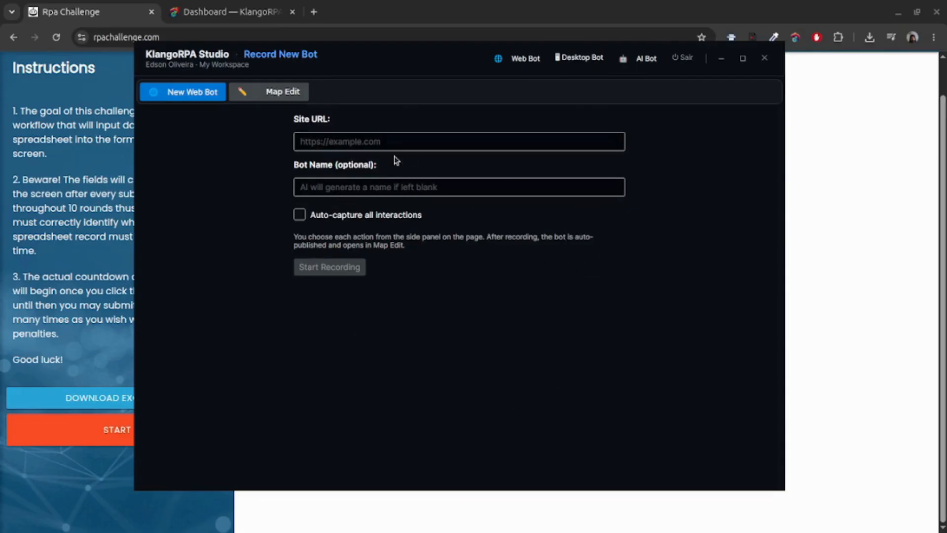
left_click(417, 143)
key("ctrl+v")
left_click(397, 185)
type("Challenger")
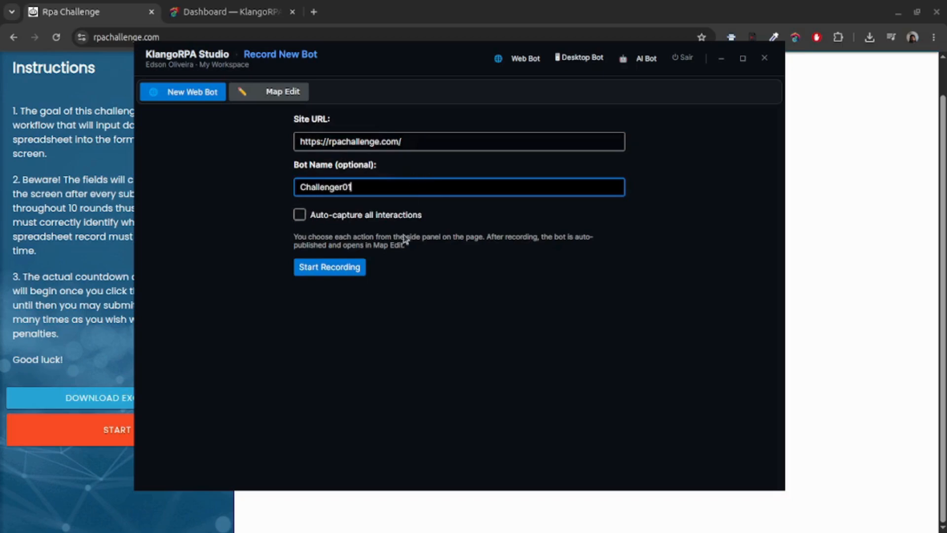
left_click(328, 268)
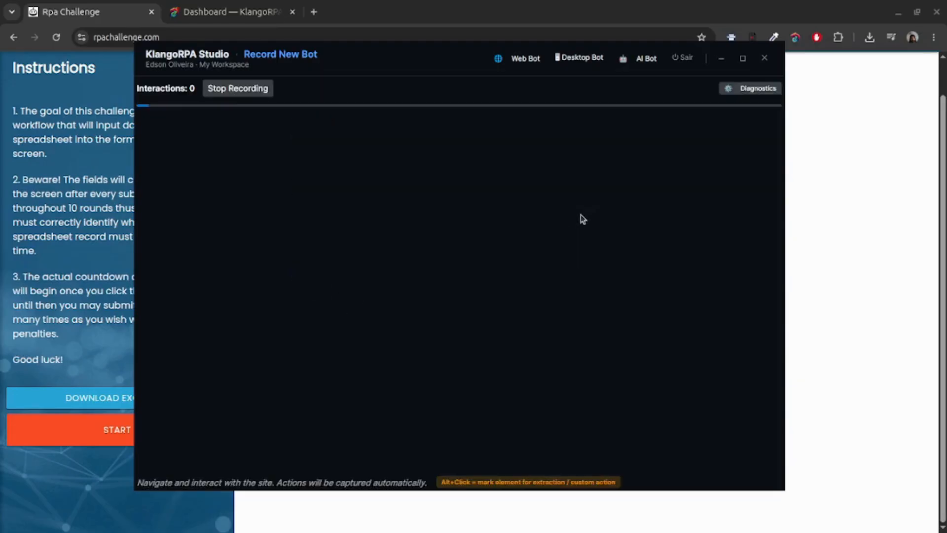
left_click_drag(946, 35, 319, 1)
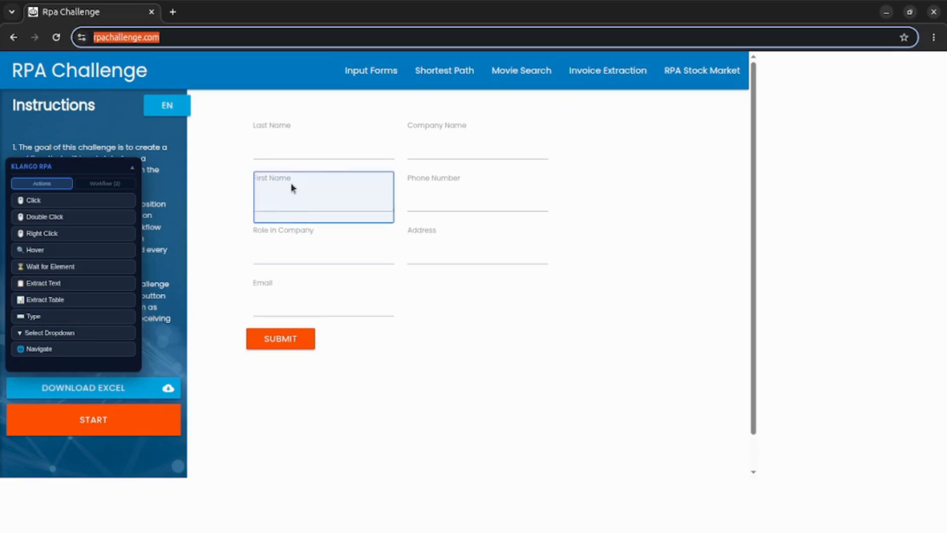
Record a Type step entering FirstN into the First Name field.
left_click(38, 316)
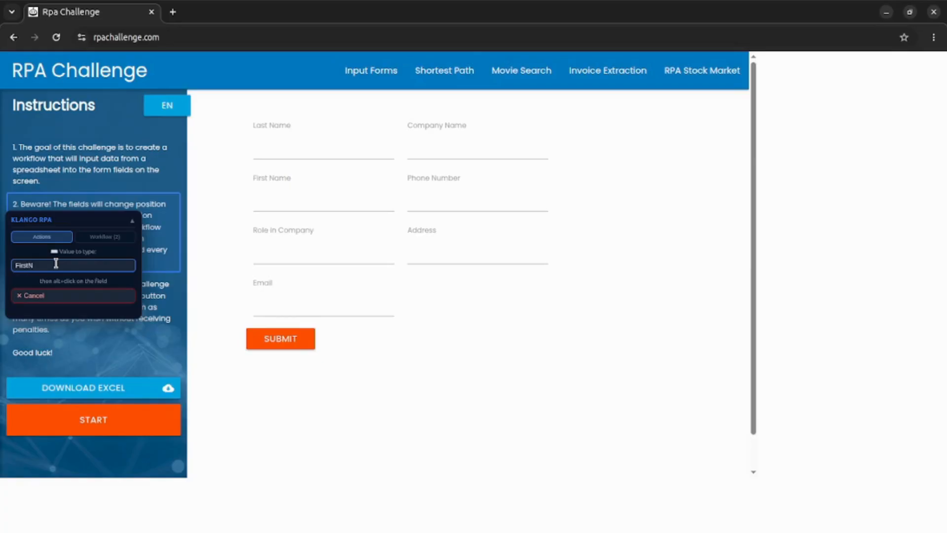
double_click(52, 265)
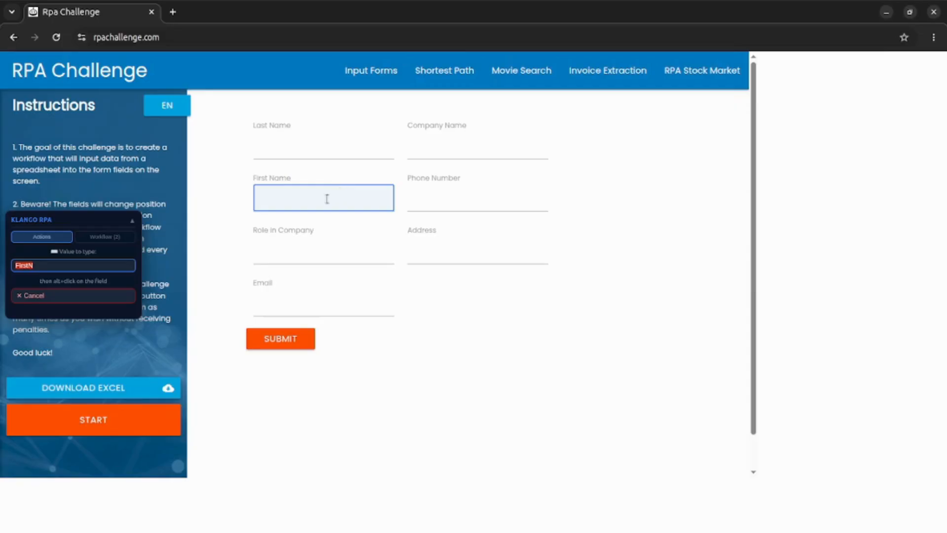
left_click(295, 196, "alt")
left_click(109, 185)
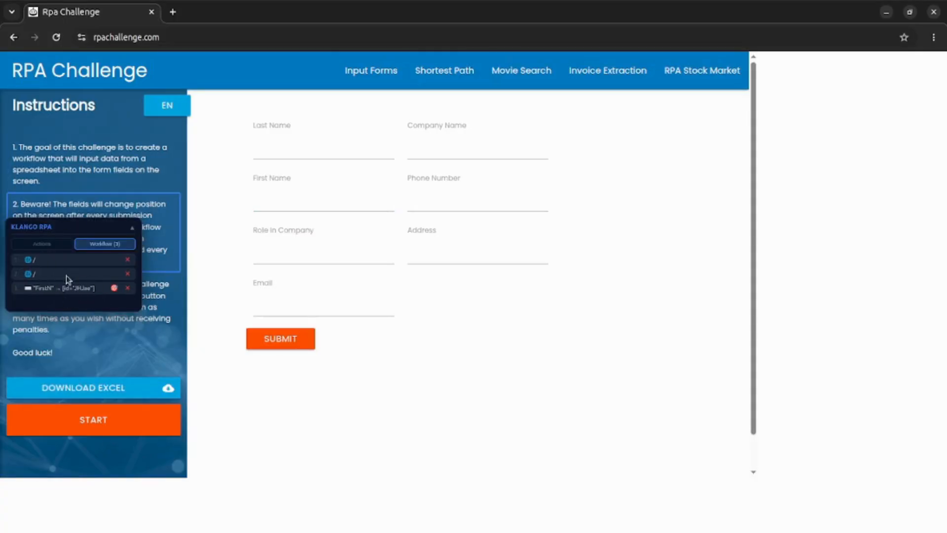
Record a Type step entering LastN into the Last Name field.
left_click(37, 247)
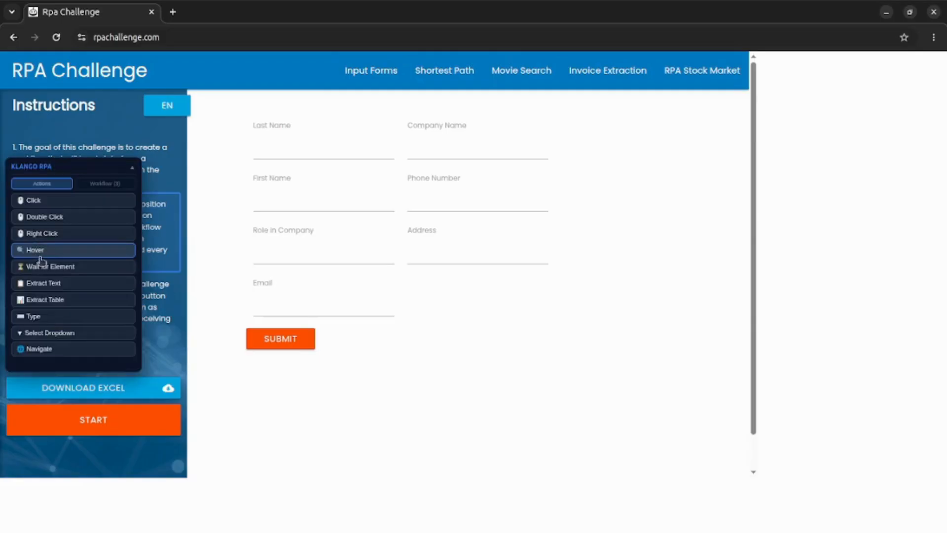
left_click(58, 313)
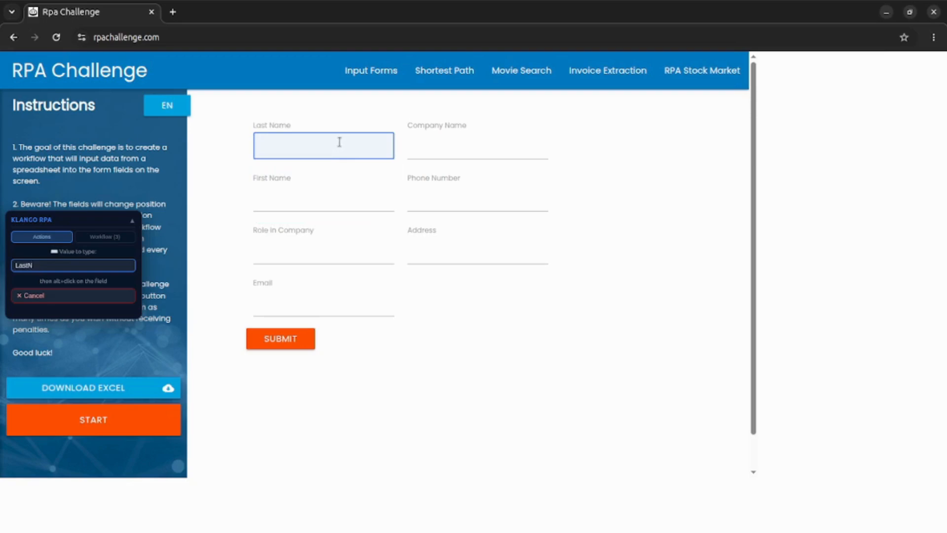
left_click(313, 142, "alt")
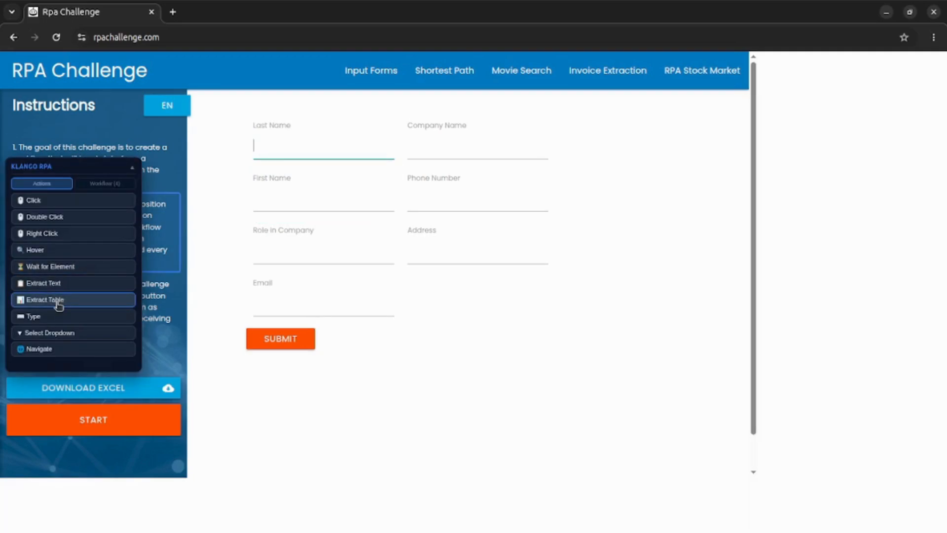
Record typing email into the Email field, then a click on SUBMIT.
left_click(57, 316)
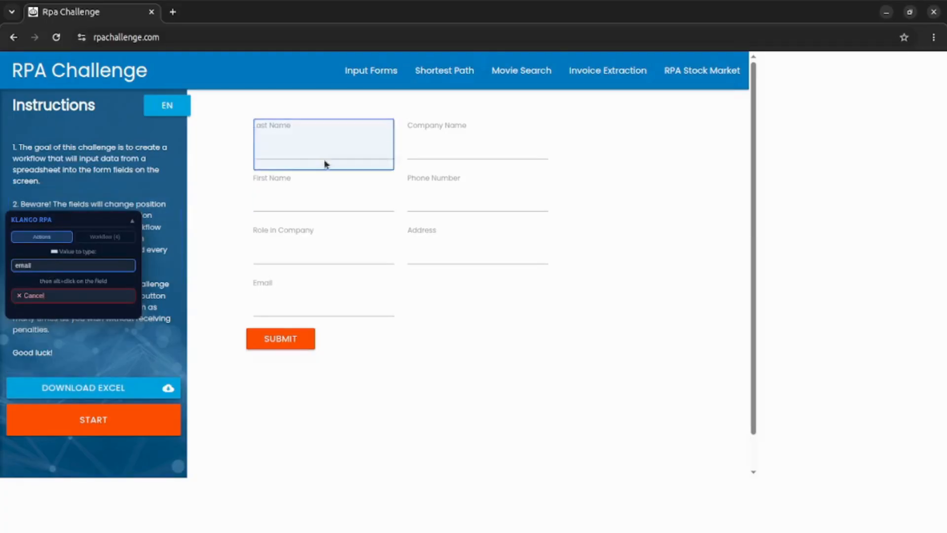
left_click(312, 299, "alt")
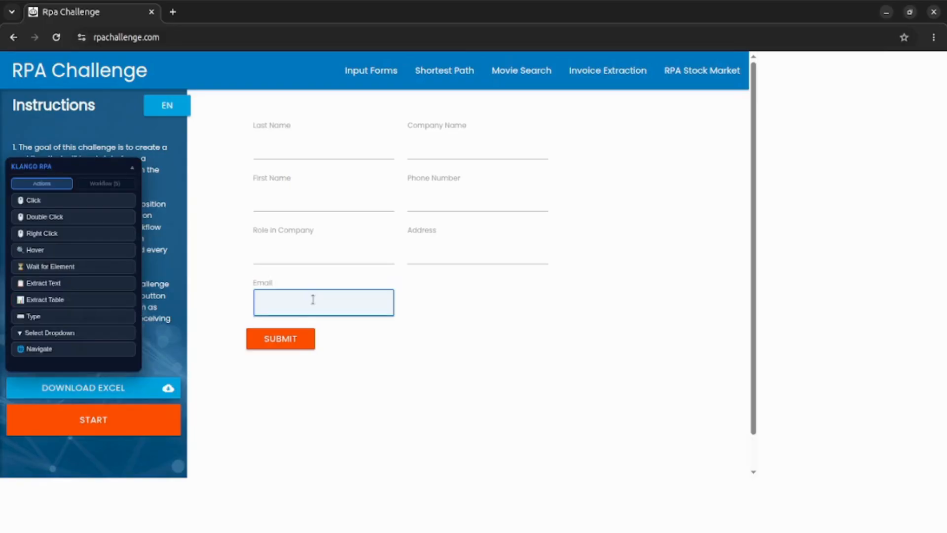
left_click(39, 201)
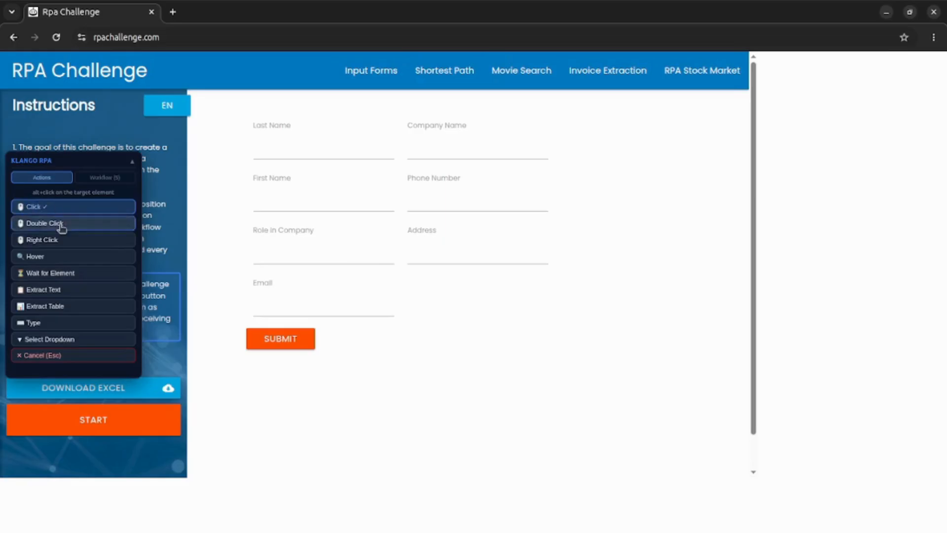
left_click(271, 341, "alt")
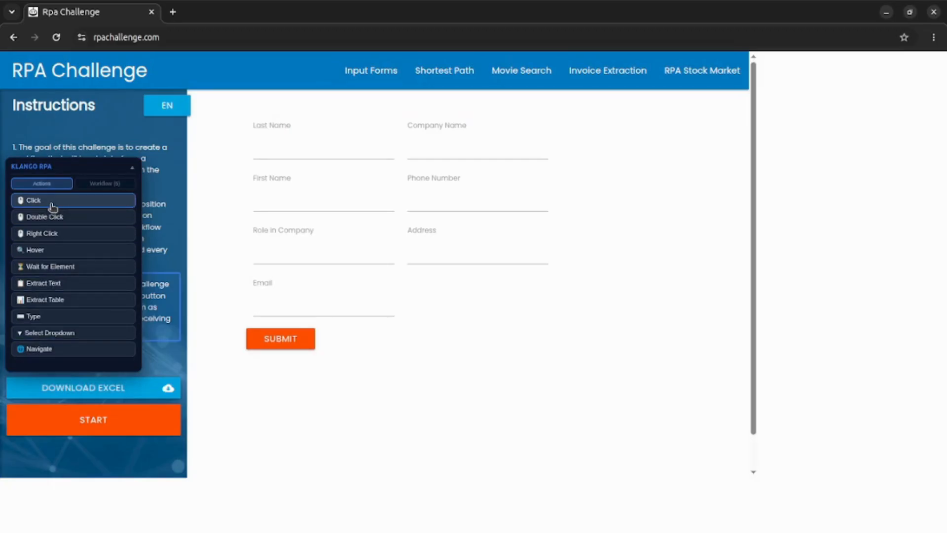
Try the Hover, Extract Text and Extract Table actions without recording them.
left_click(52, 204)
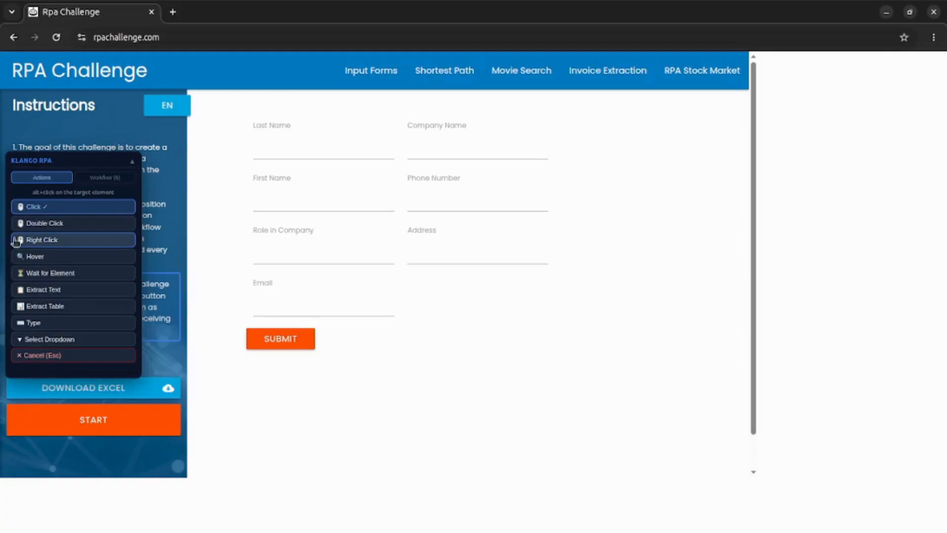
left_click(43, 256)
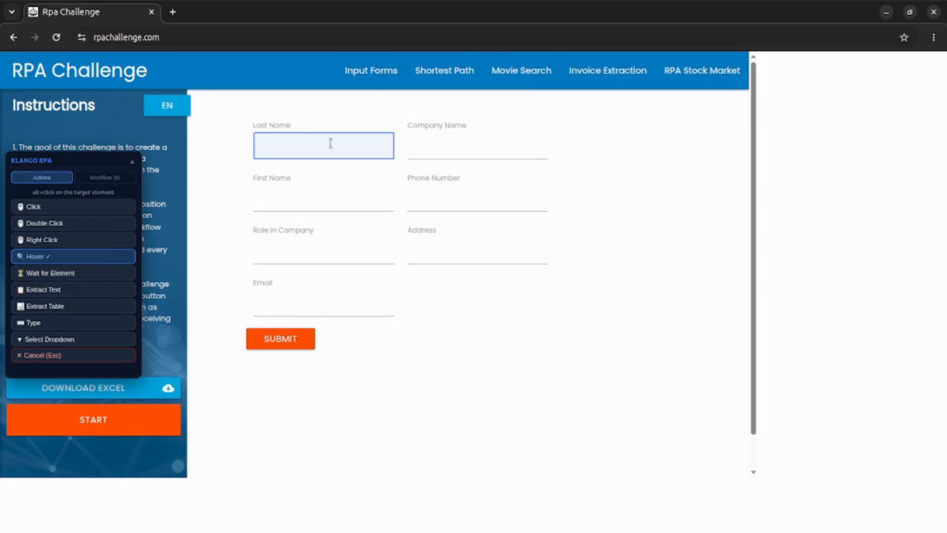
left_click(53, 295)
left_click(39, 309)
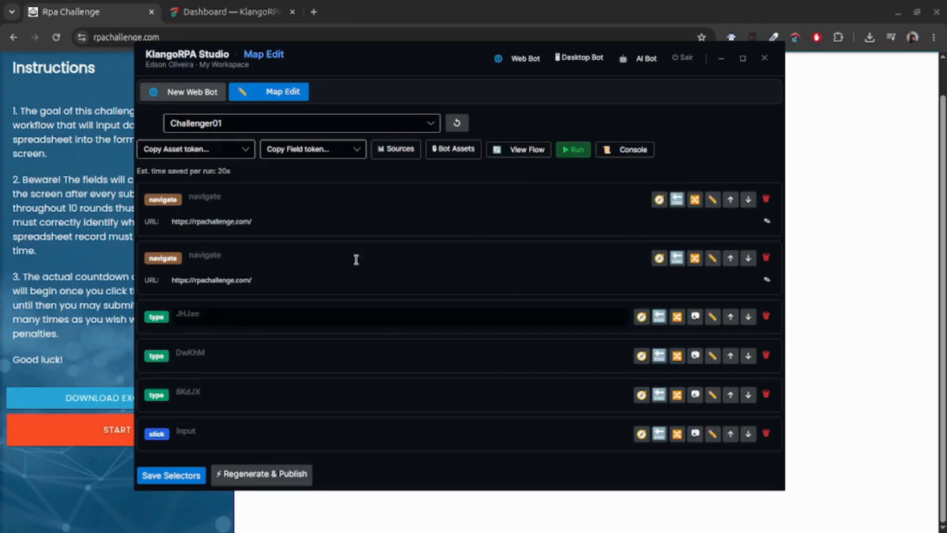
Delete the duplicate navigate step and show the JHJae type step's element attributes.
left_click(766, 199)
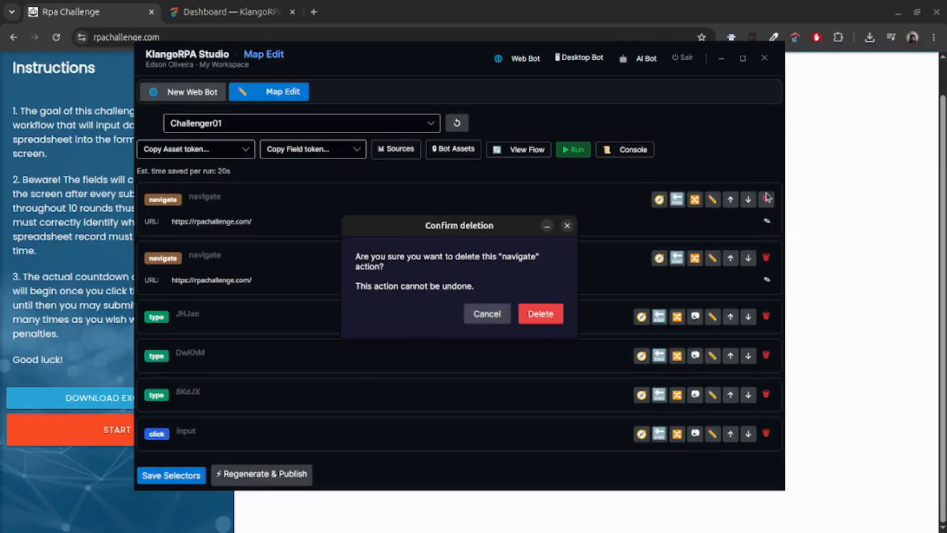
left_click(547, 303)
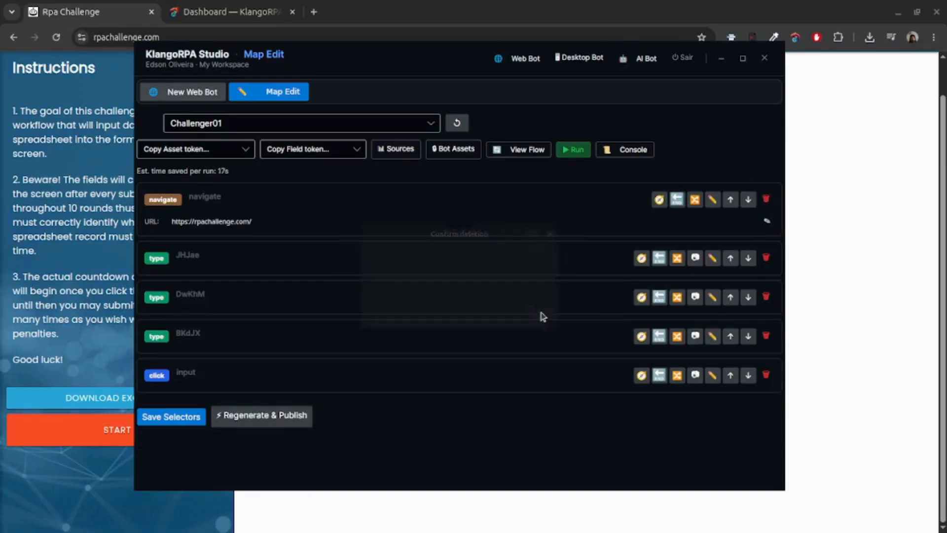
left_click(713, 259)
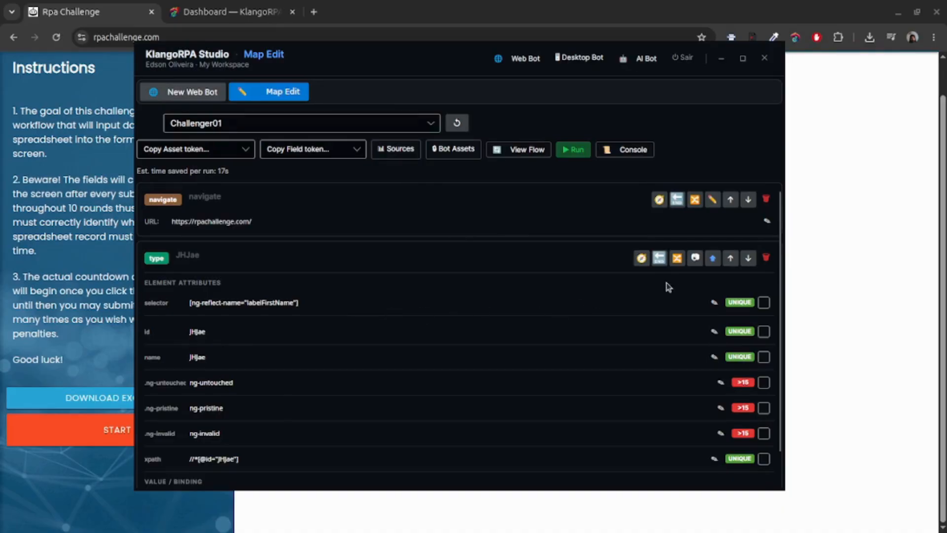
Rename the first typing step FirstName and target it by its ng-reflect-name selector.
left_click(696, 259)
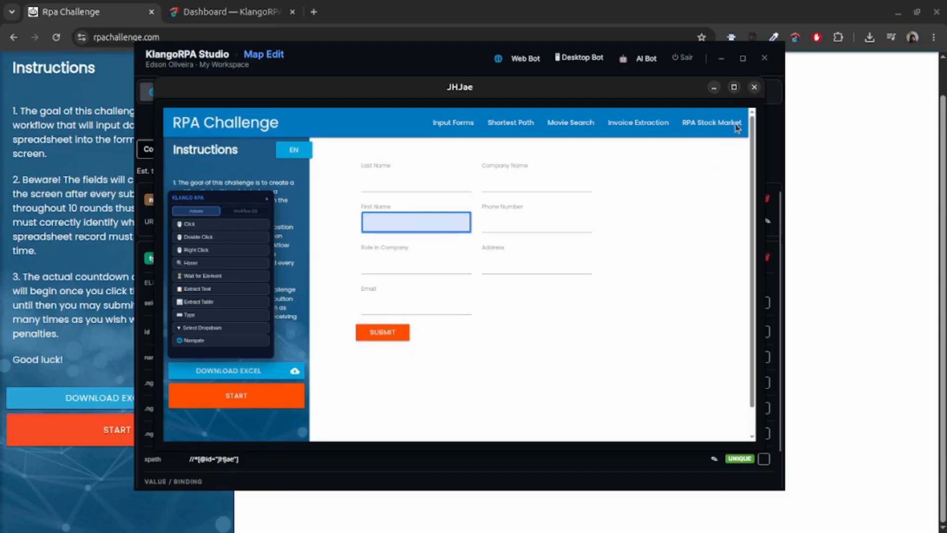
left_click(754, 87)
left_click(233, 259)
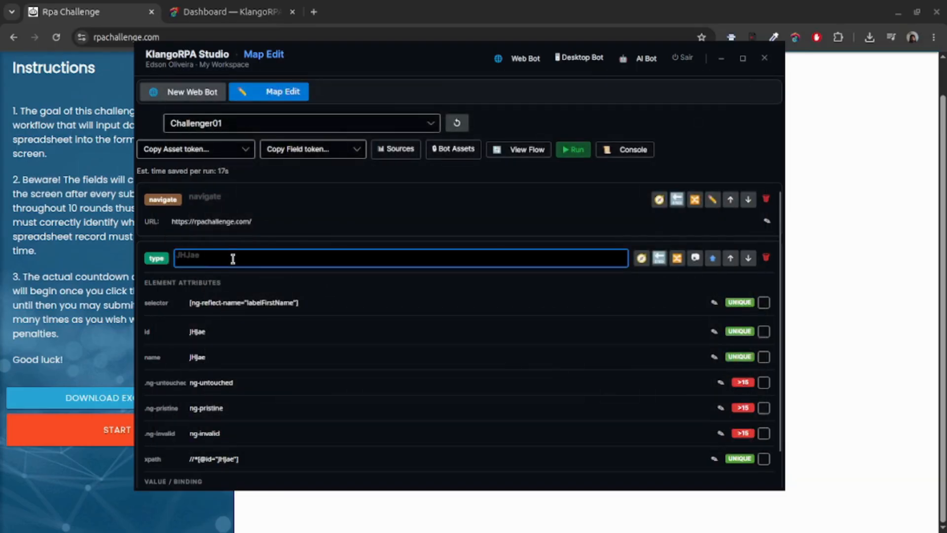
type("FirstName")
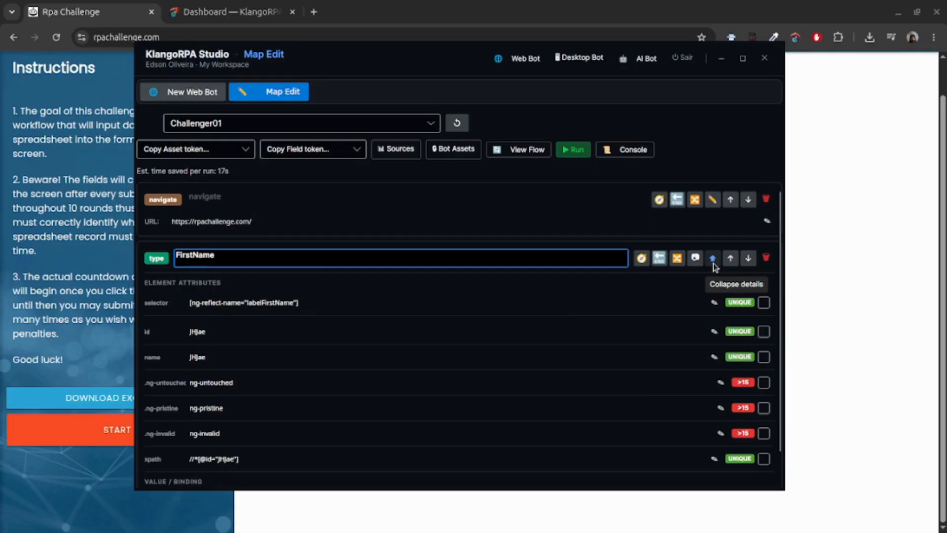
scroll(618, 363, "down", 1)
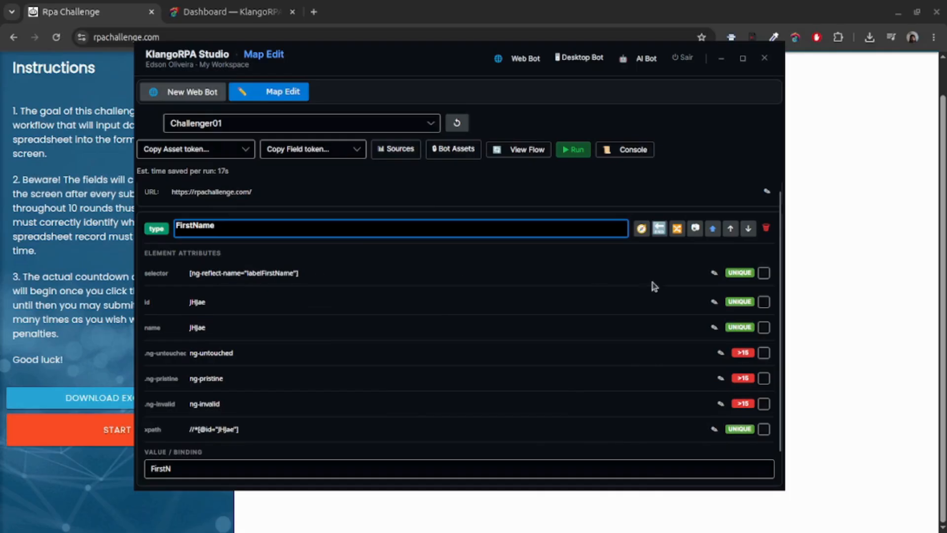
left_click(764, 274)
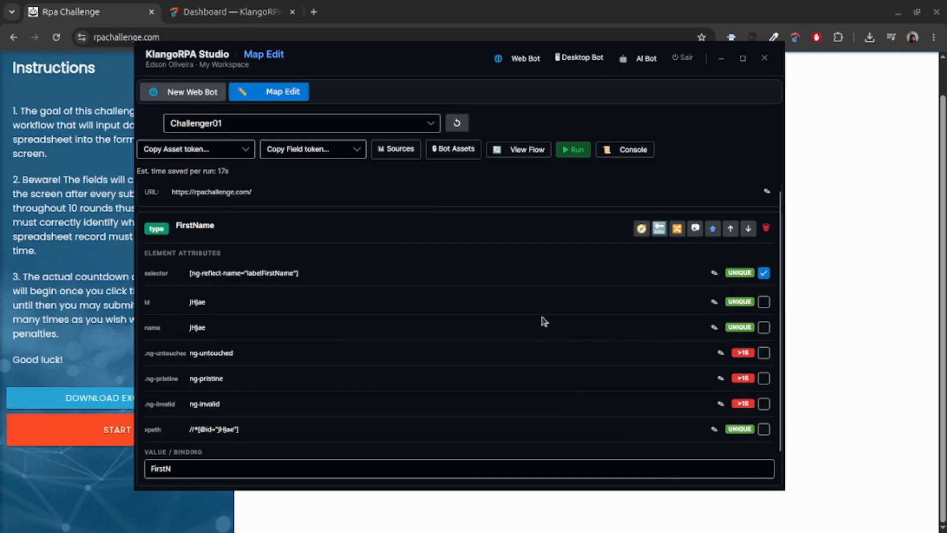
left_click(716, 229)
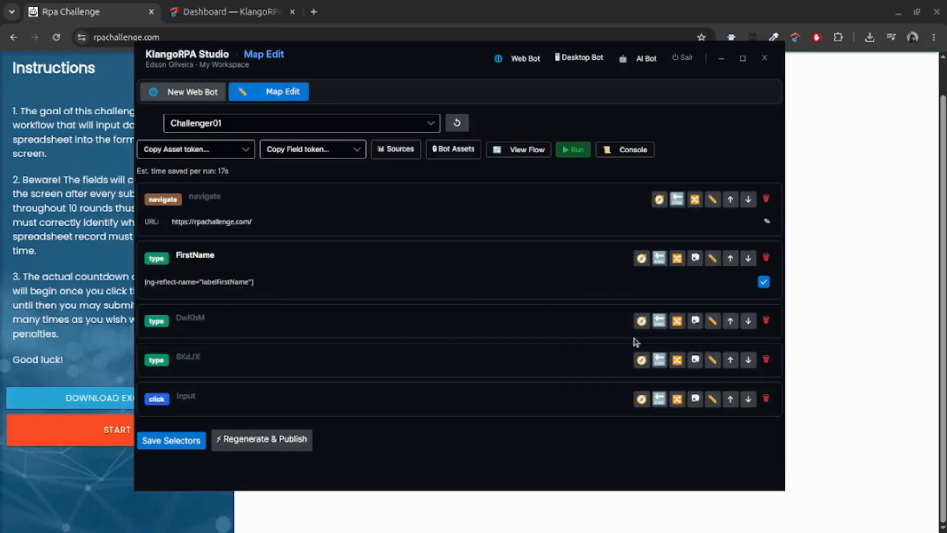
Rename the DwKhM step LastName and target it by its ng-reflect-name selector.
left_click(713, 321)
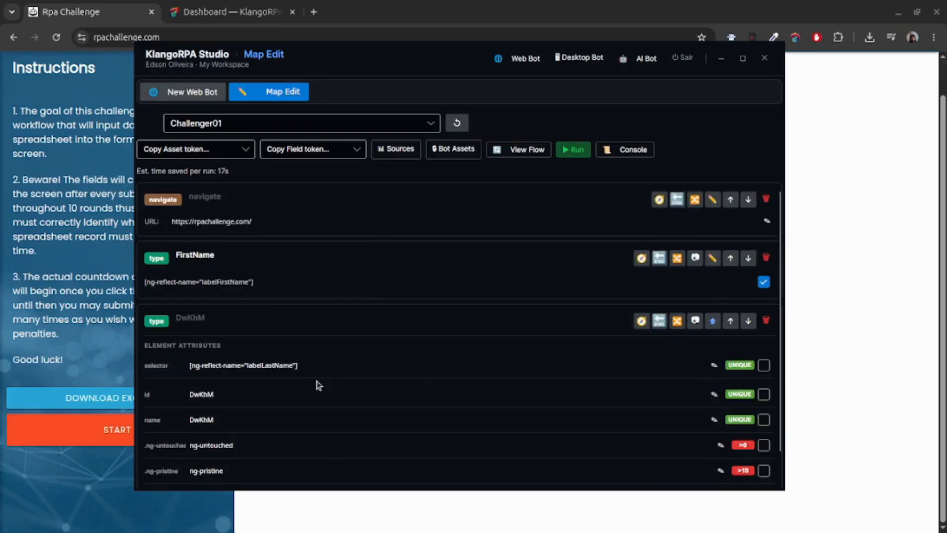
scroll(315, 377, "down", 1)
left_click(763, 336)
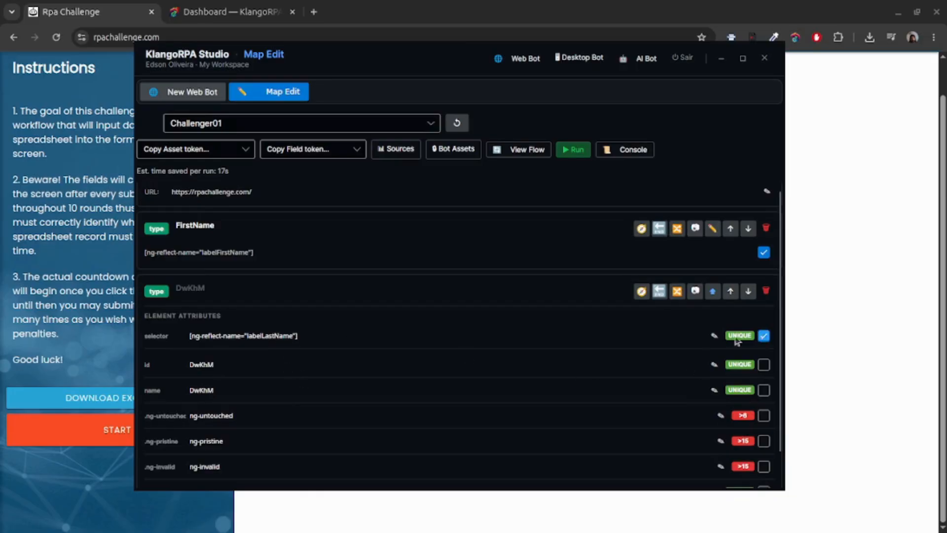
left_click(476, 288)
type("LastName")
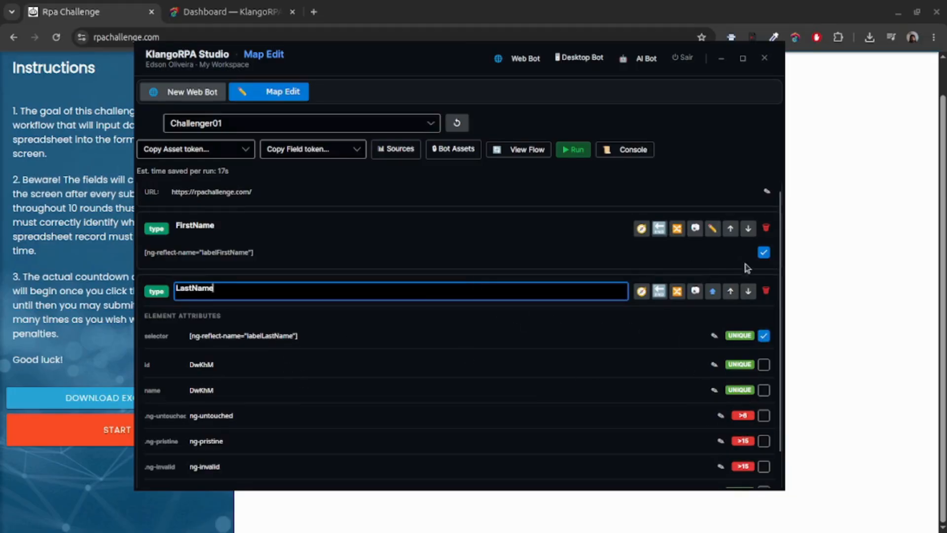
left_click(713, 291)
Rename the third typing step Email with its ng-reflect-name selector, then start a local test run.
left_click(382, 382)
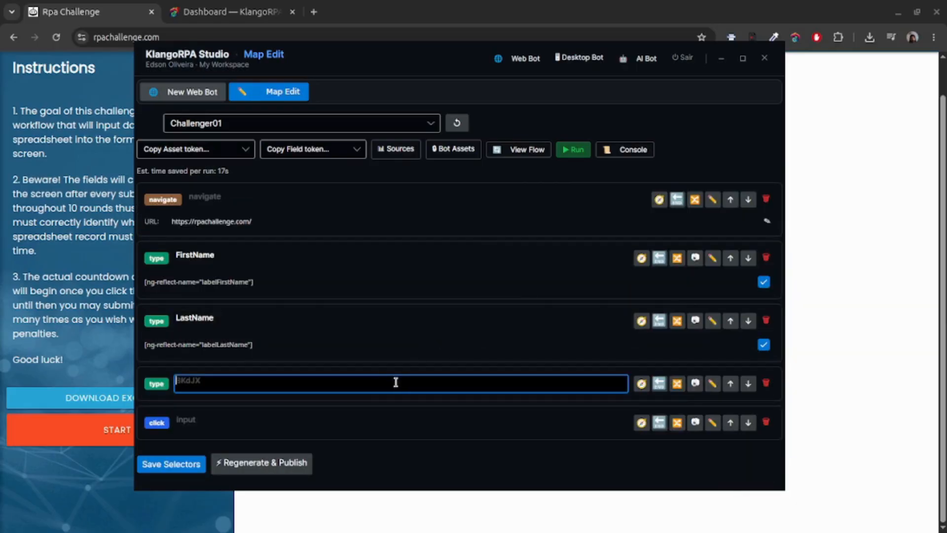
type("Email")
left_click(712, 383)
scroll(676, 398, "down", 2)
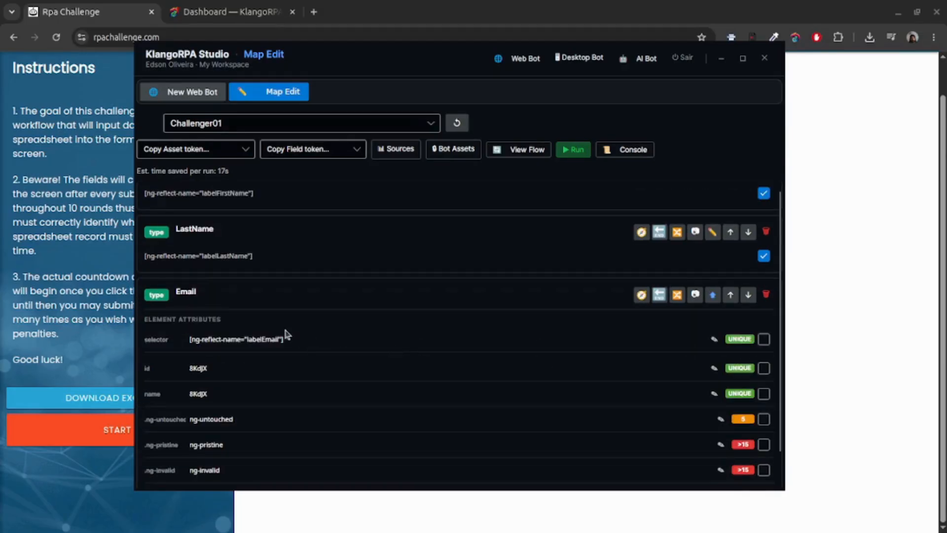
left_click(764, 340)
left_click(695, 296)
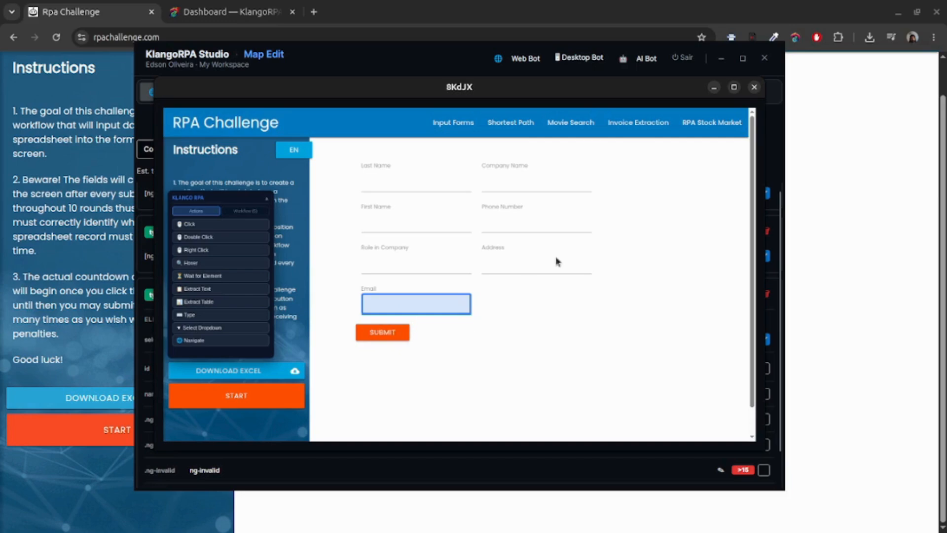
left_click(754, 87)
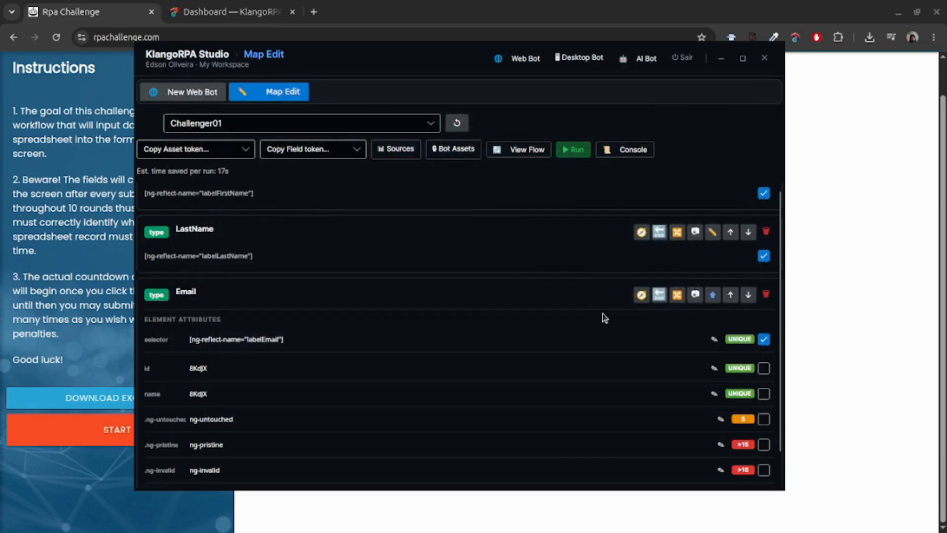
left_click(712, 294)
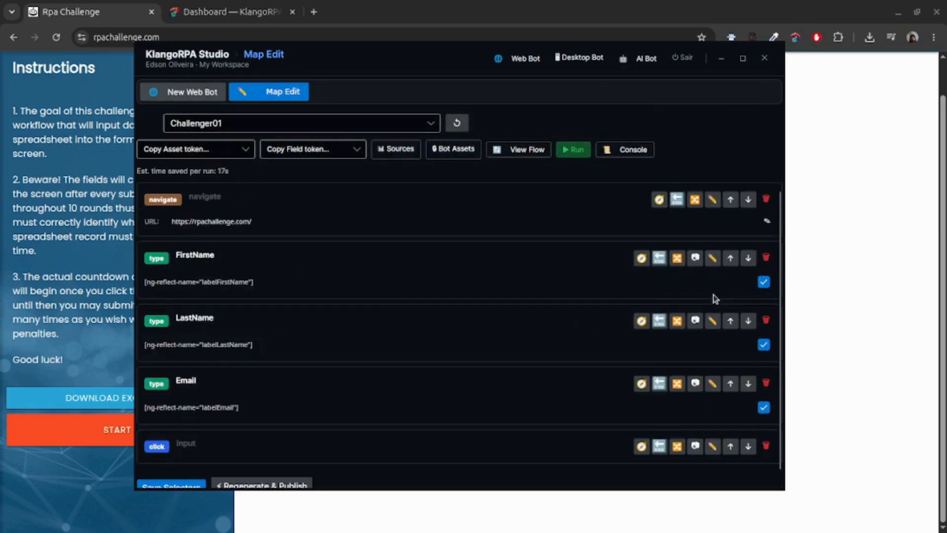
left_click(208, 437)
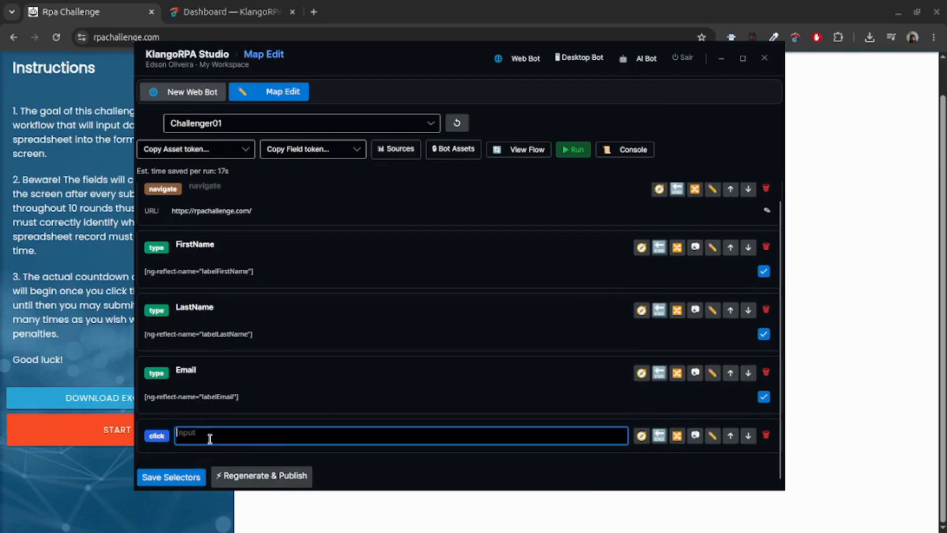
left_click(572, 152)
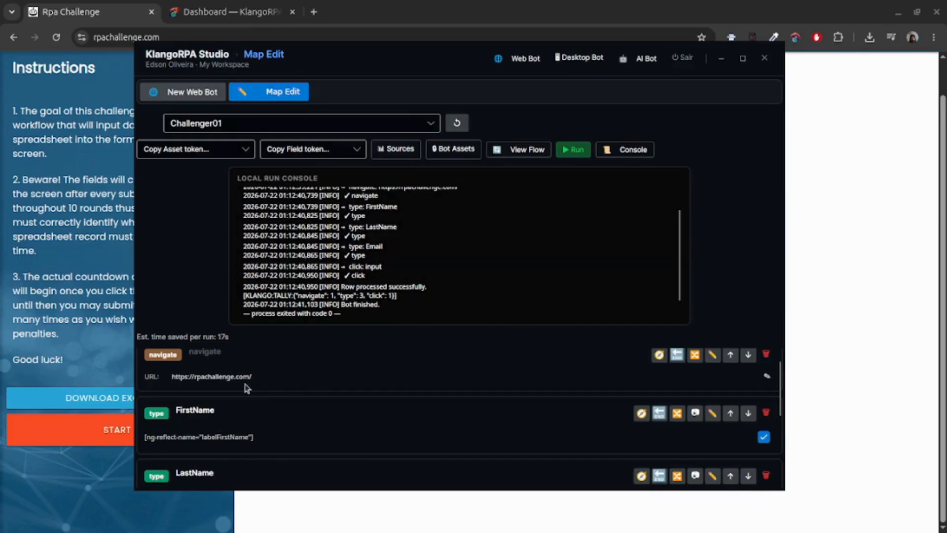
Close the Local Run Console after checking the run finished.
left_click(637, 151)
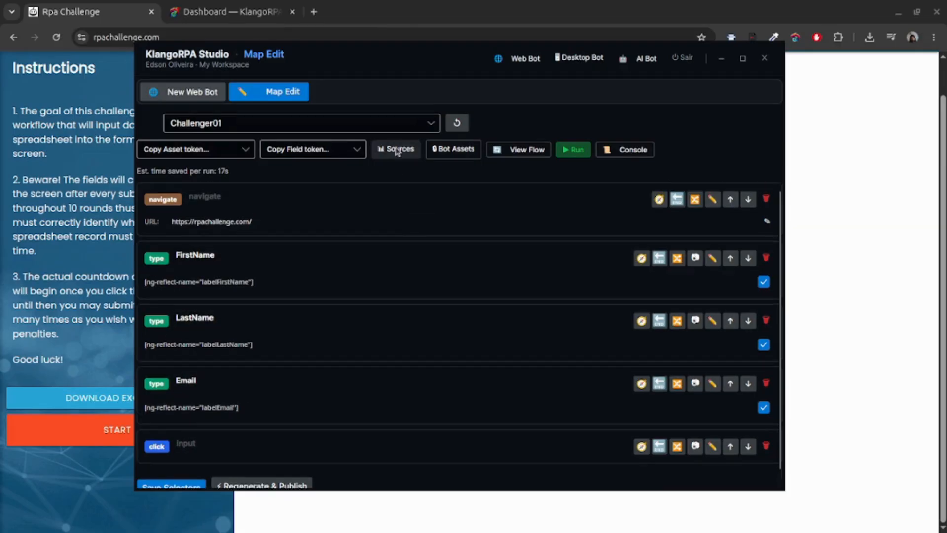
Add an Excel data source pointing to challenge.xlsx, sheet Sheet1.
left_click(397, 149)
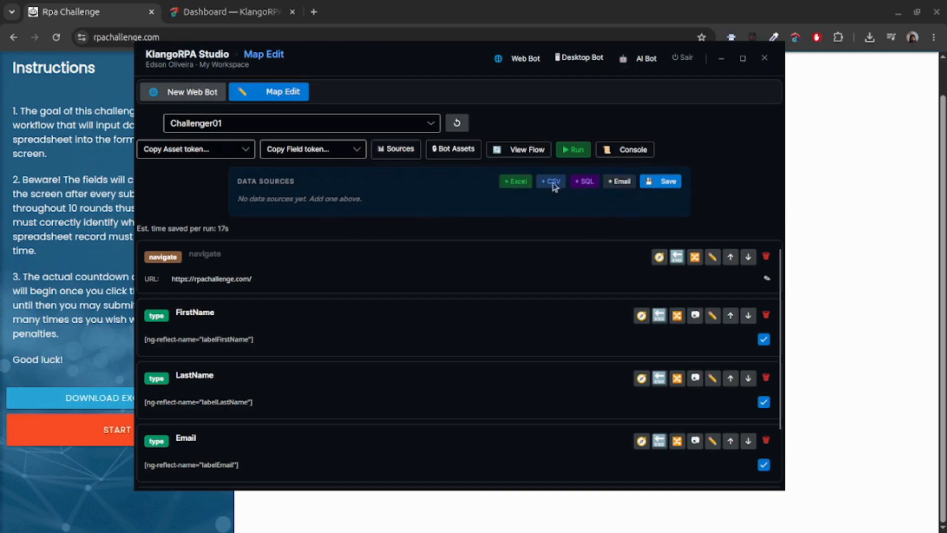
left_click(516, 181)
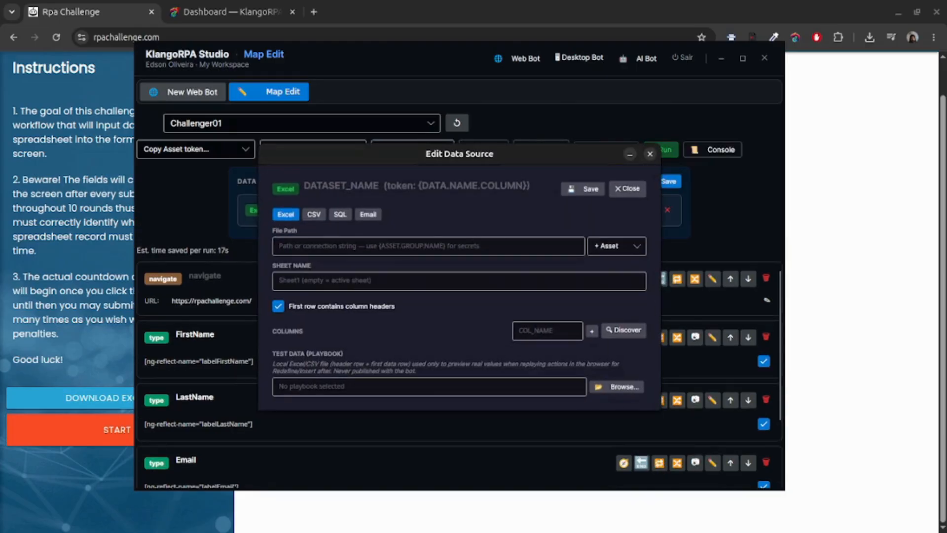
left_click(425, 246)
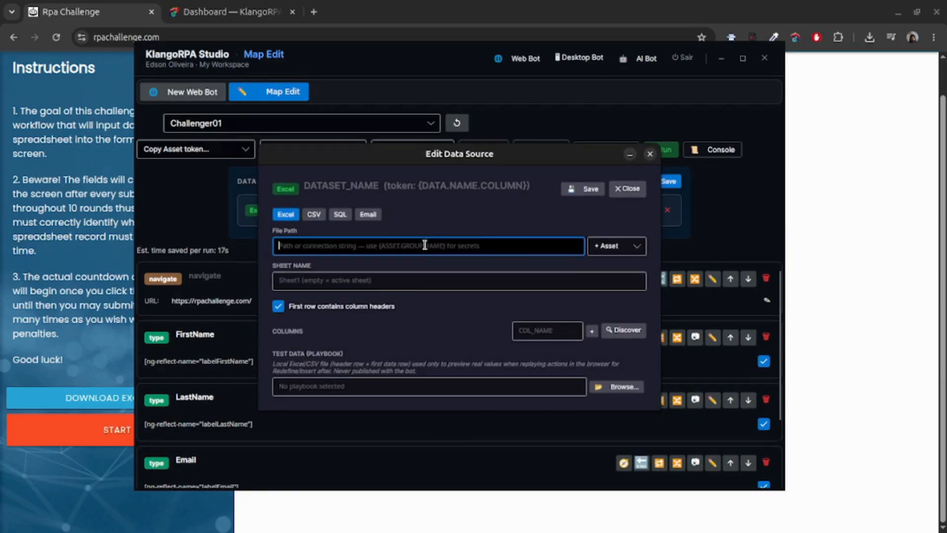
type("/home/ronin002/Documents/TMP/challenge.xlsx")
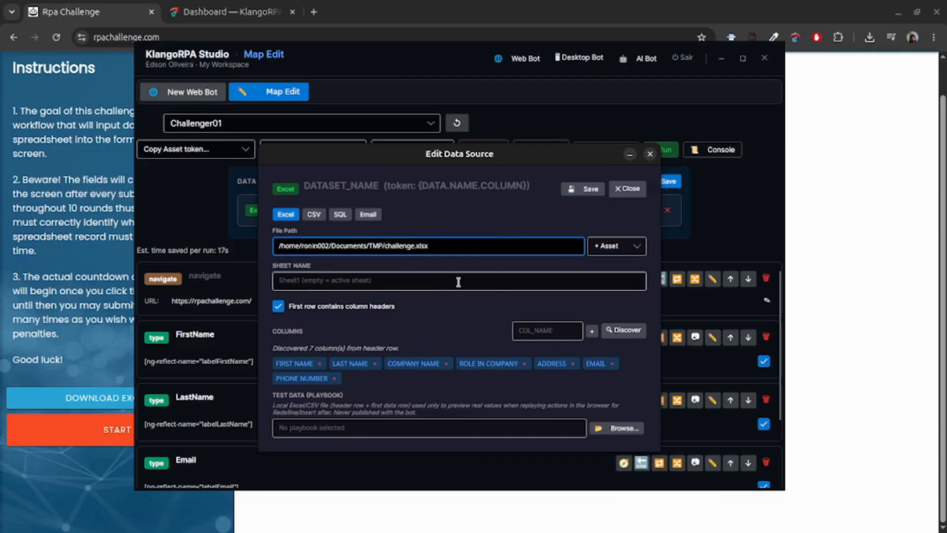
left_click(422, 281)
type("Sheet1")
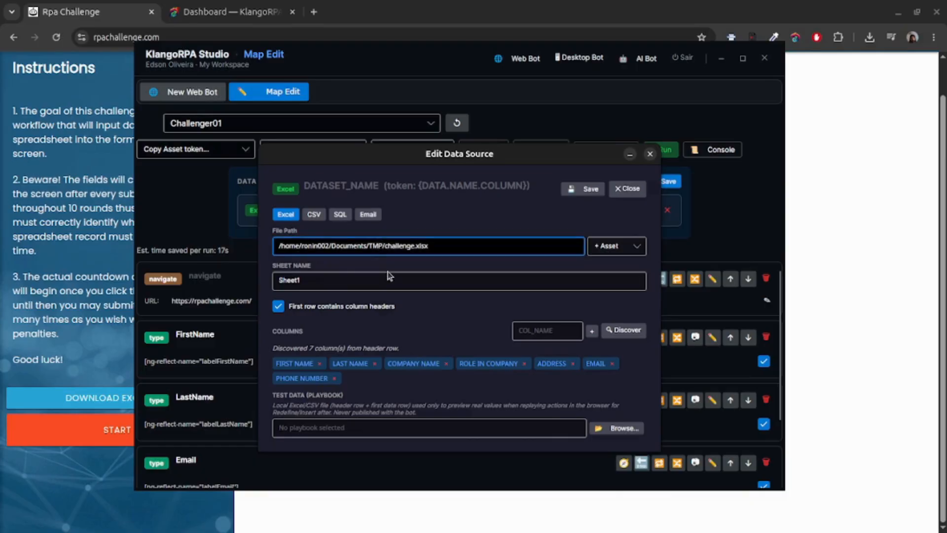
Name the data source DS_EXCEL and save it.
left_click(394, 188)
type("DS_EXCEK")
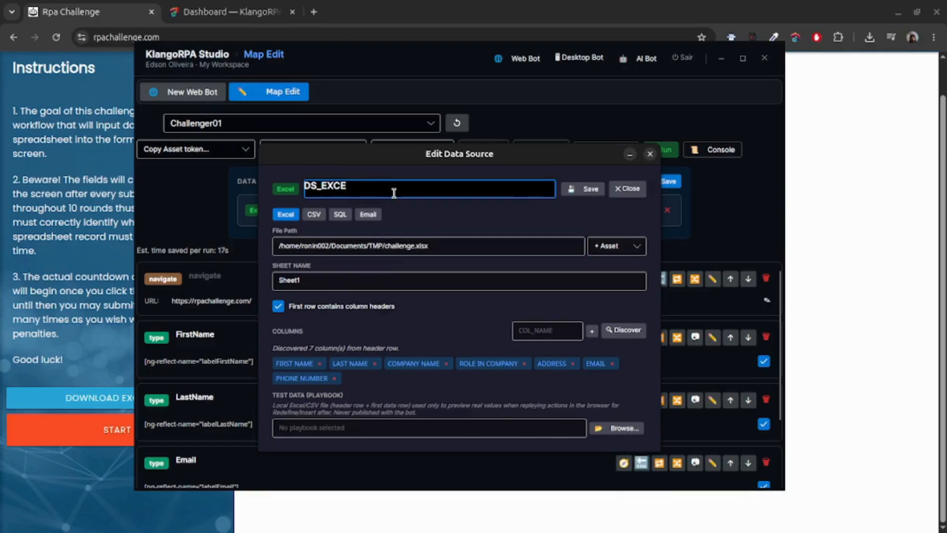
left_click(585, 192)
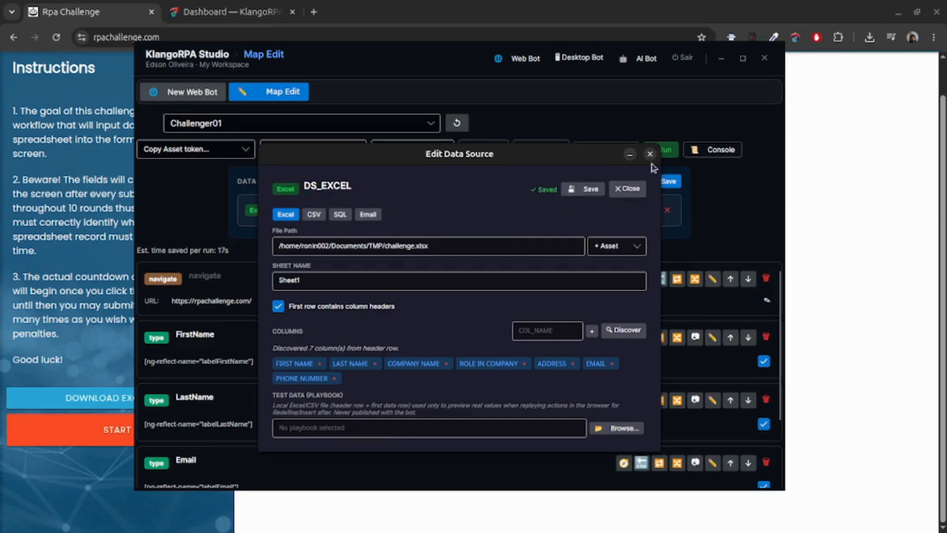
left_click(639, 190)
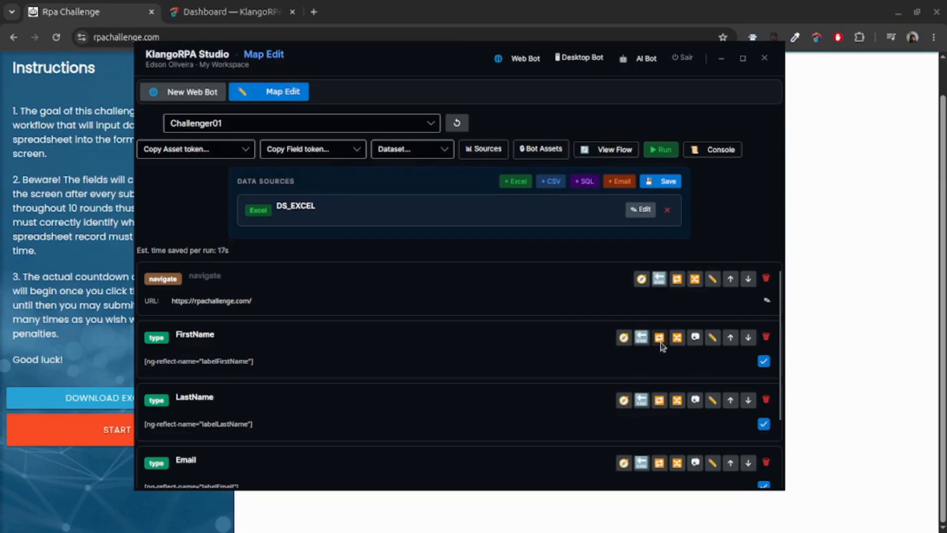
Loop the steps over DS_EXCEL rows from FirstName, ending after the final click step.
left_click(659, 344)
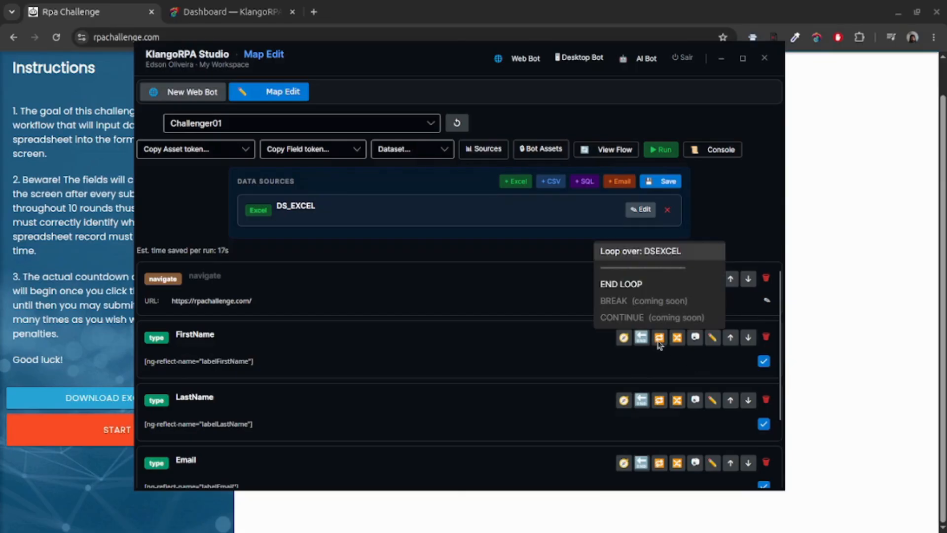
left_click(636, 252)
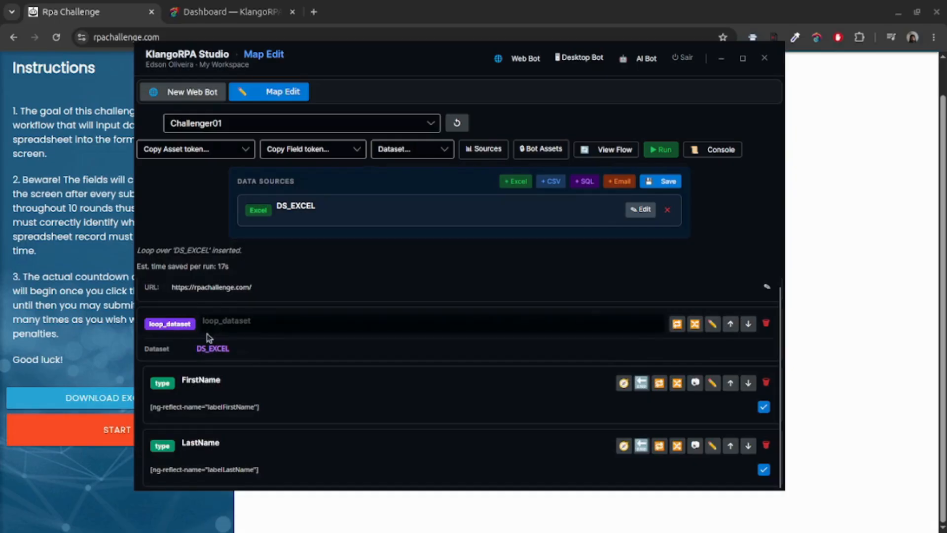
scroll(340, 399, "down", 5)
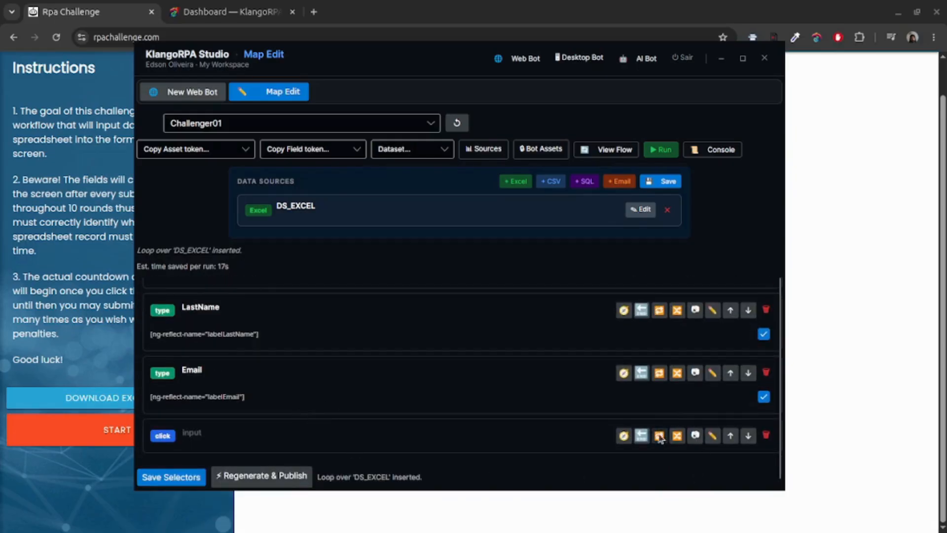
left_click(660, 436)
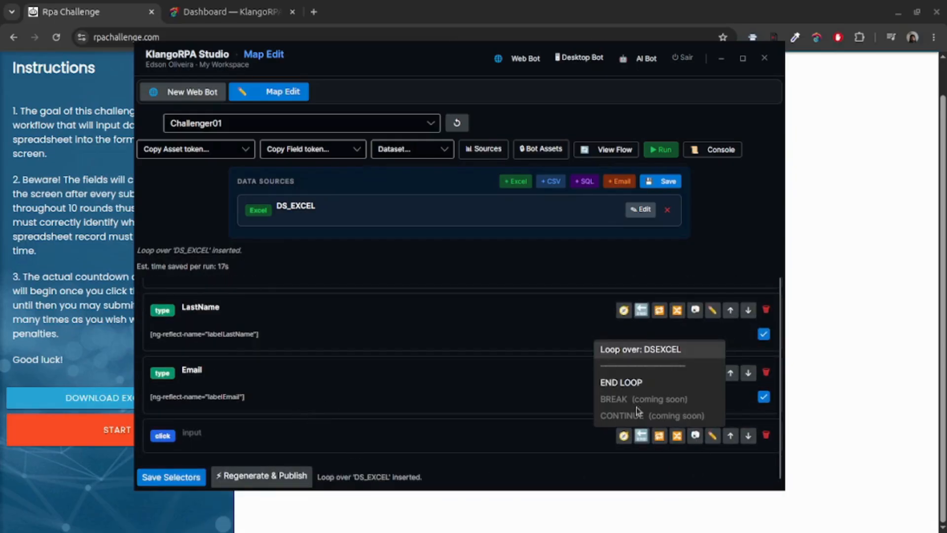
left_click(622, 382)
scroll(168, 461, "up", 4)
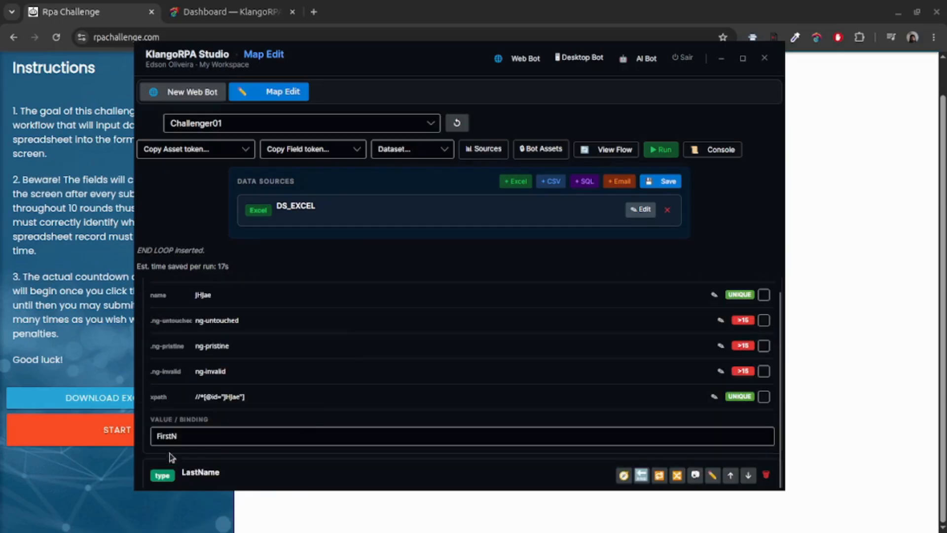
Select the DS_EXCEL dataset and replace the FirstName value FirstN with the FIRST NAME token.
left_click(425, 151)
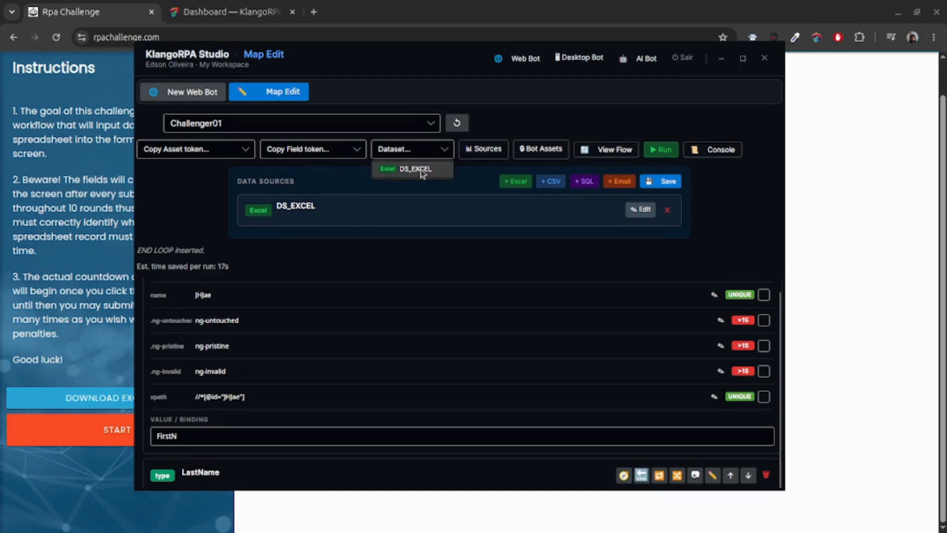
left_click(416, 169)
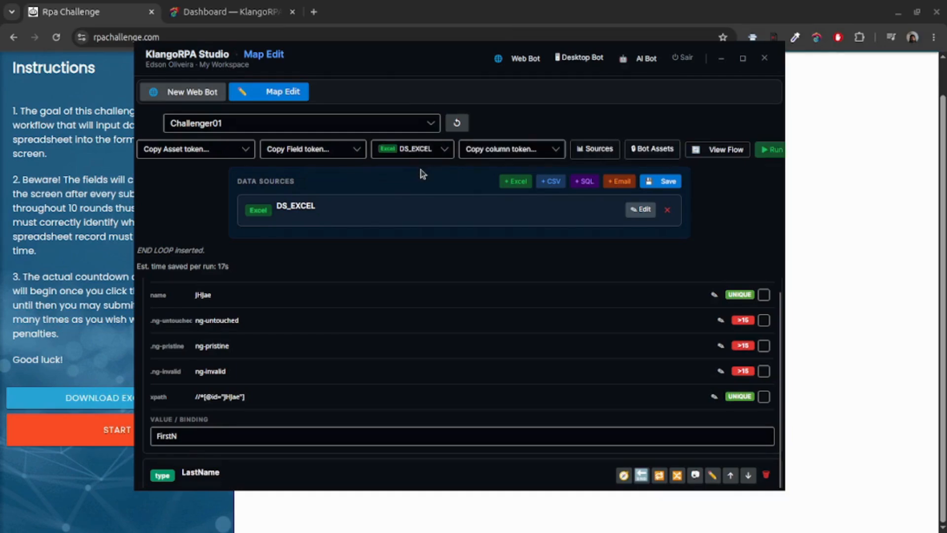
left_click(523, 148)
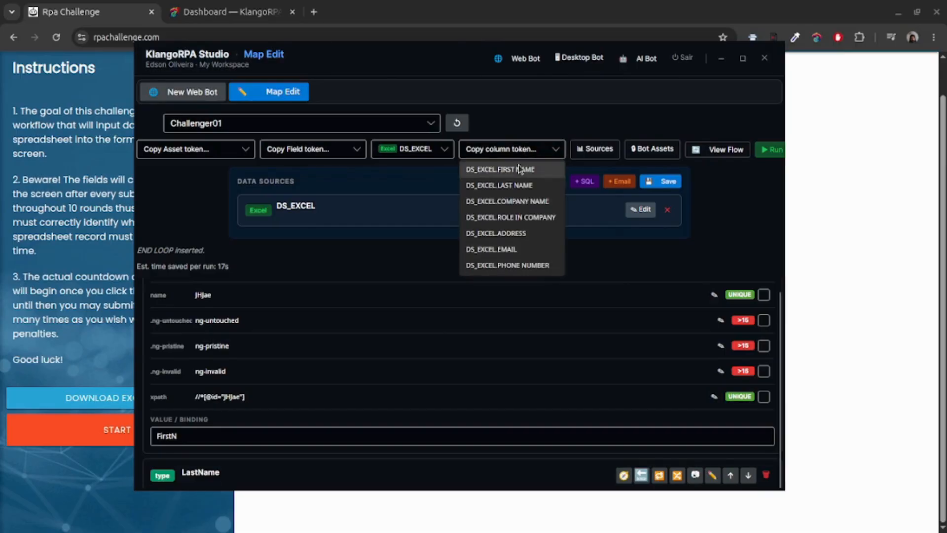
left_click(508, 174)
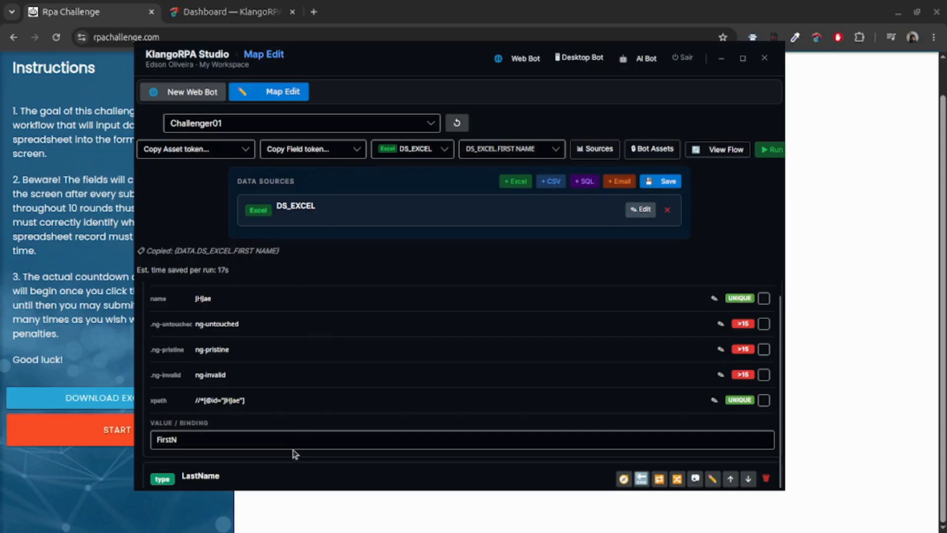
left_click_drag(300, 441, 158, 440)
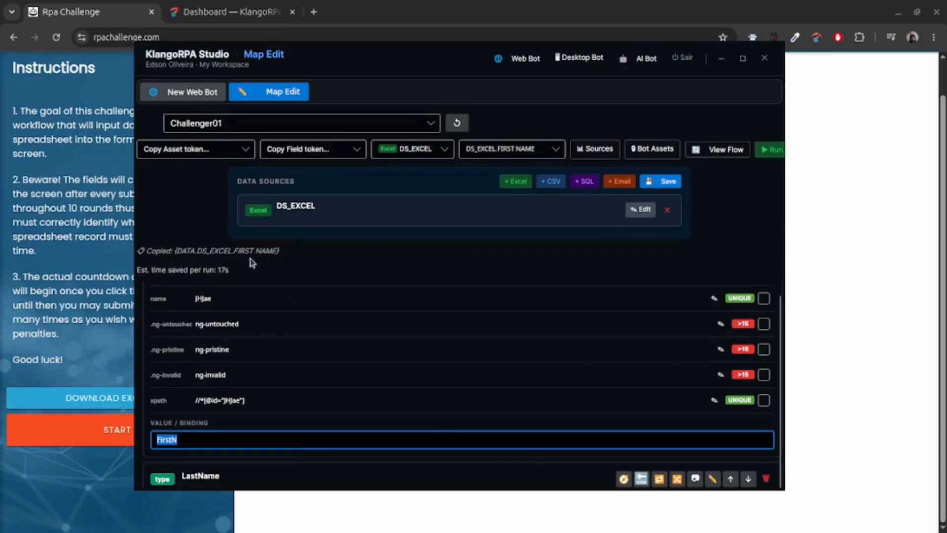
key("ctrl+v")
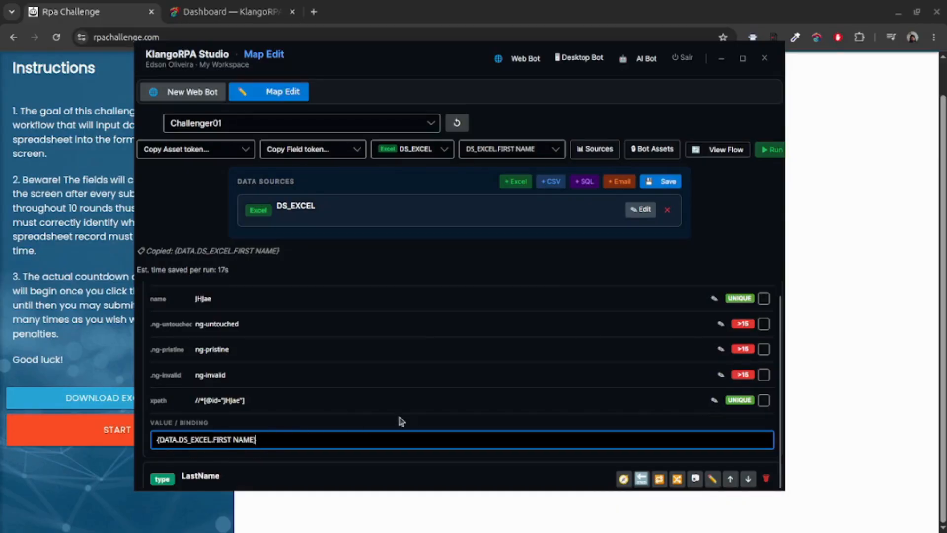
Bind the LastName step's value to {DATA.DS_EXCEL.LAST NAME}, replacing LastN.
scroll(444, 378, "down", 2)
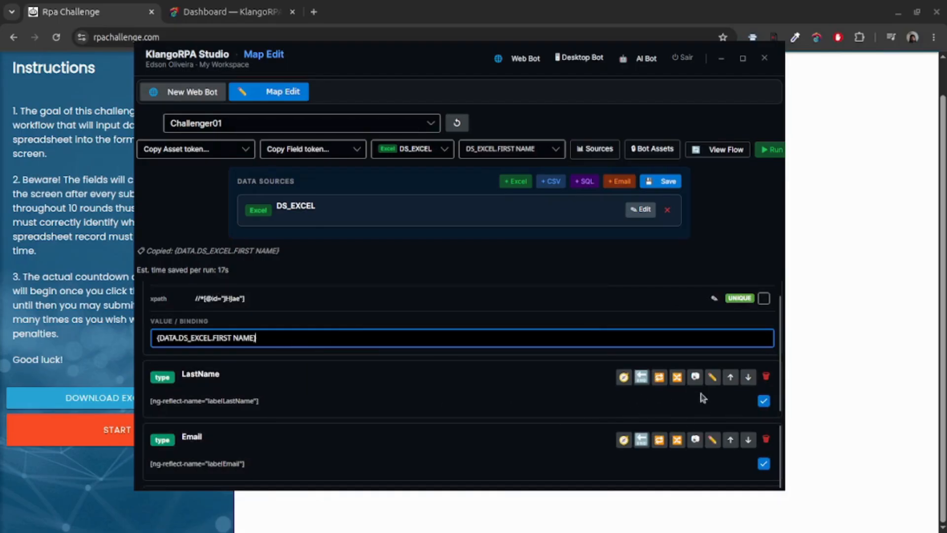
left_click(464, 379)
scroll(444, 385, "down", 3)
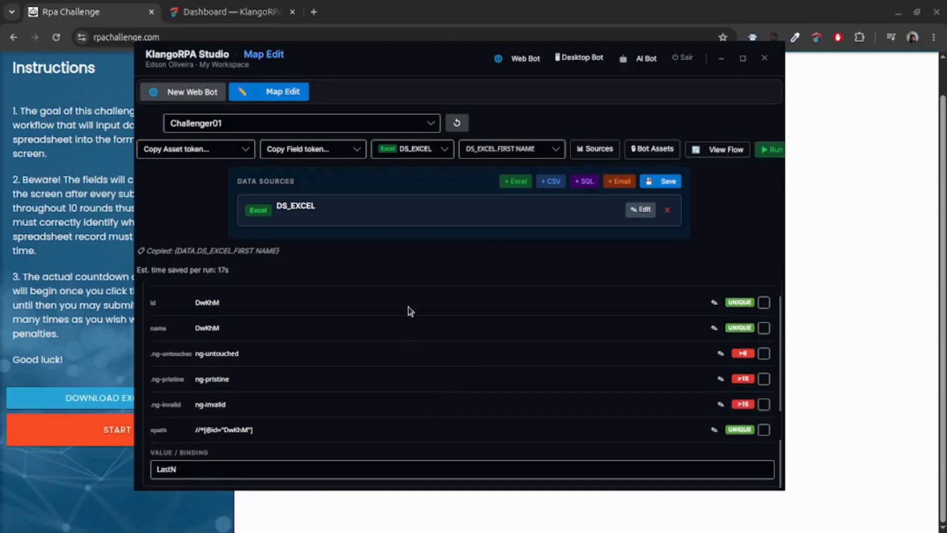
left_click(511, 148)
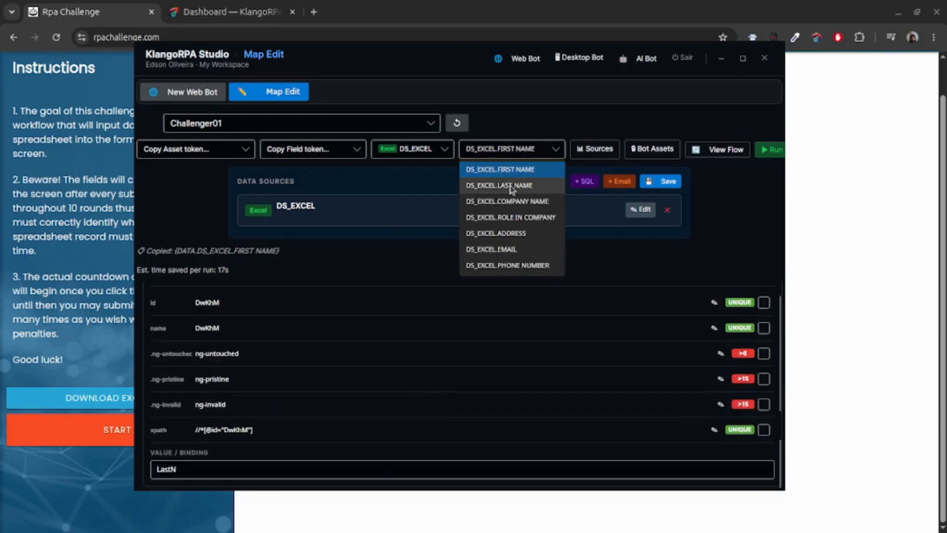
left_click(511, 186)
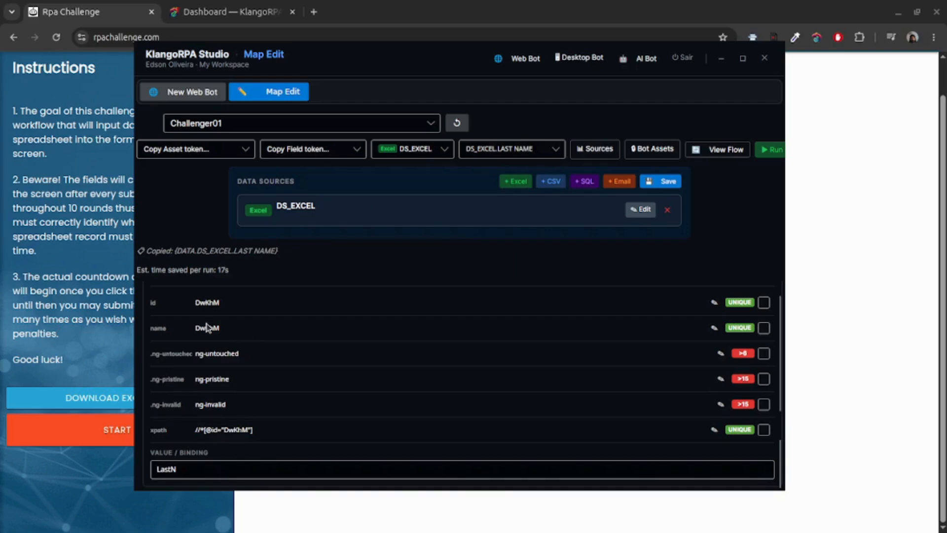
left_click(202, 467)
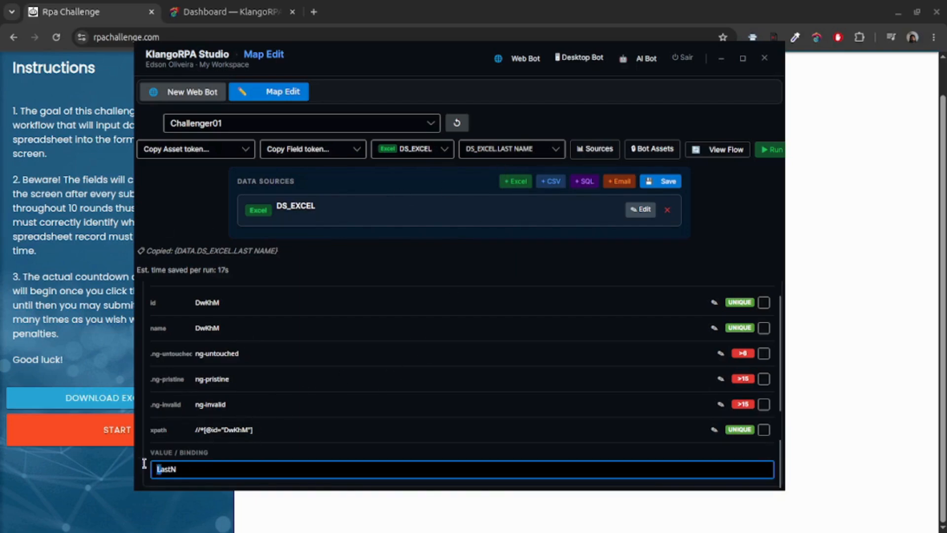
key("ctrl+a")
type("{DATA.DS_EXCEL.LAST NAME}")
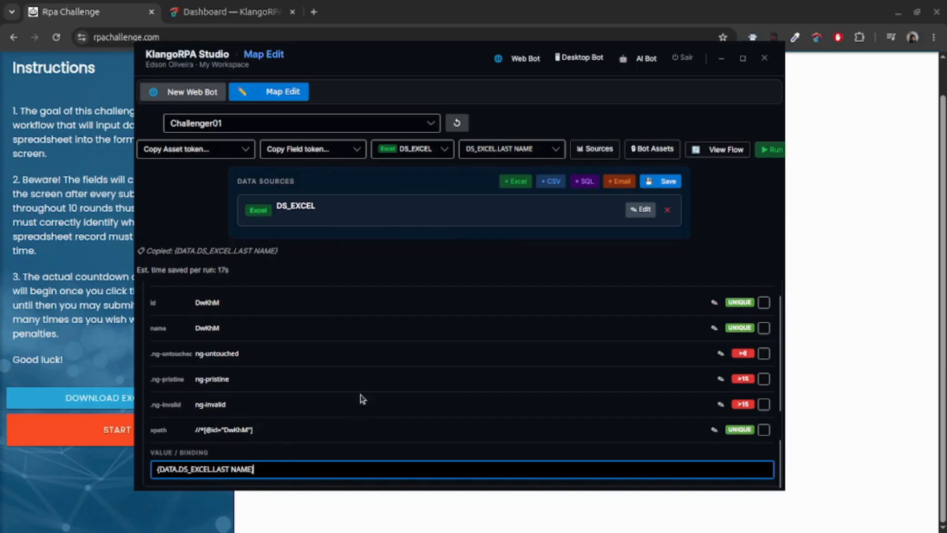
Paste the LAST NAME token over the Email step's value and save the selectors.
scroll(339, 413, "down", 2)
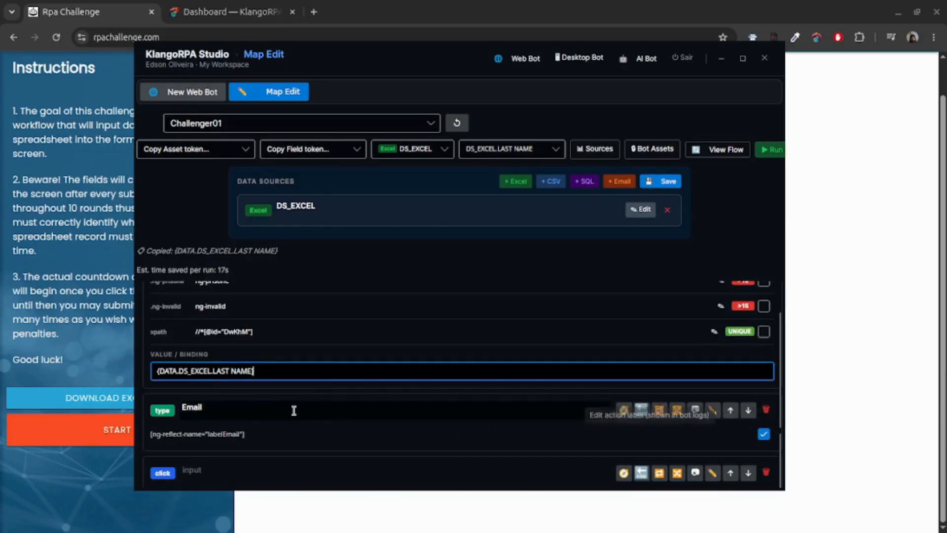
left_click(712, 410)
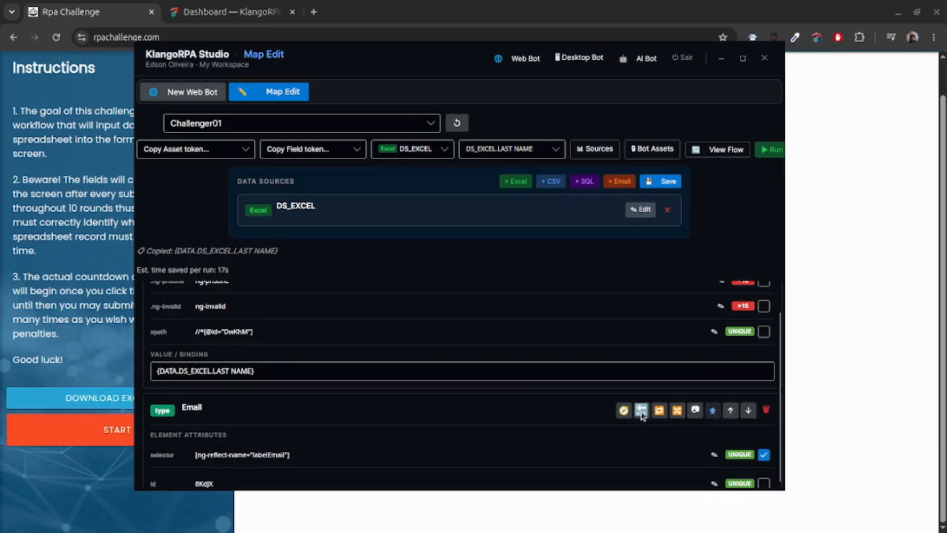
scroll(352, 413, "down", 5)
double_click(231, 428)
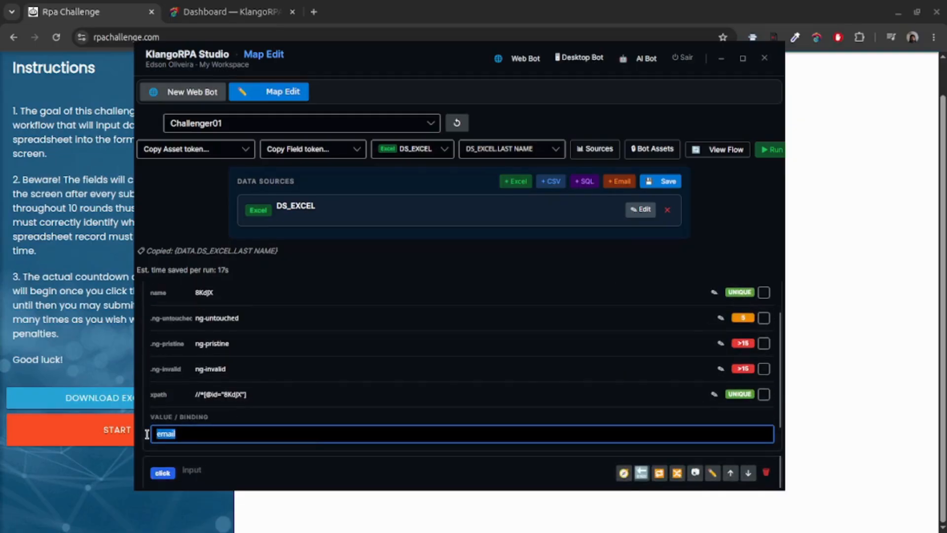
type("{DATA.DS_EXCEL.LAST NAME}")
scroll(334, 428, "down", 3)
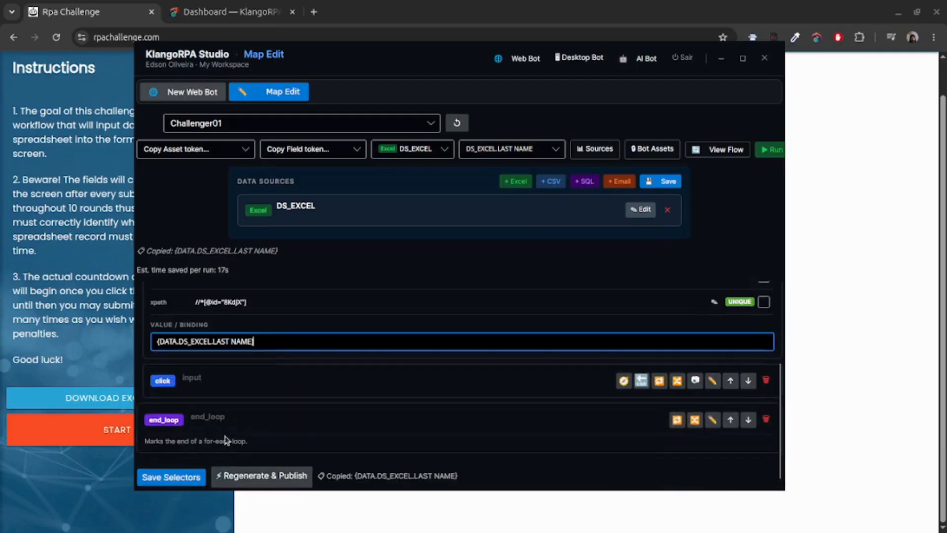
left_click(172, 477)
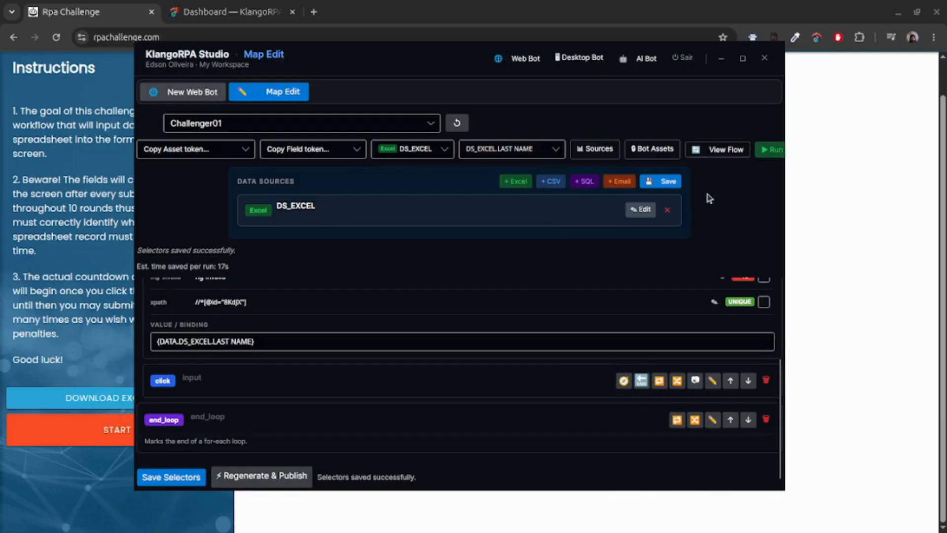
Run Challenger01 in the Local Run Console, Regenerate & Publish it as v1, then view the Dashboard browser tab.
left_click(768, 151)
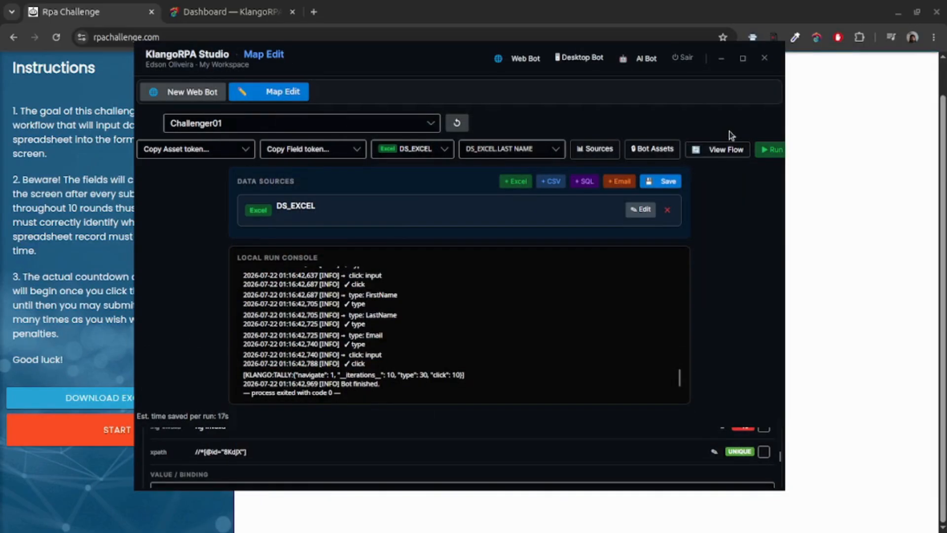
scroll(409, 196, "down", 1)
scroll(533, 340, "down", 1)
scroll(595, 430, "down", 10)
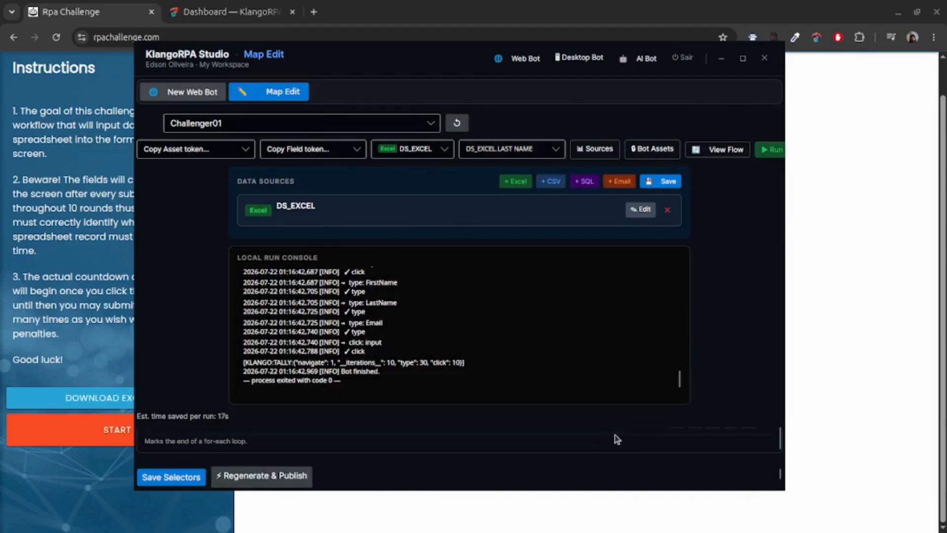
left_click(266, 475)
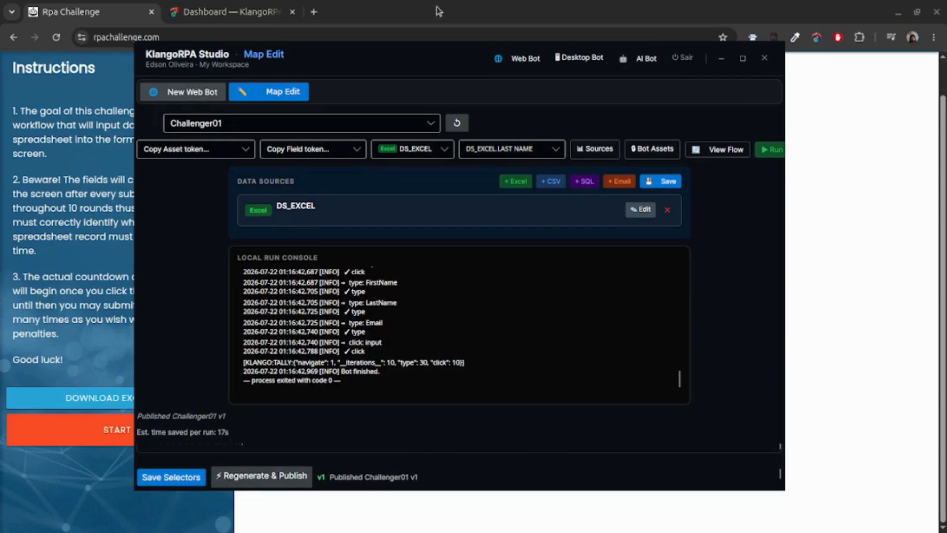
left_click(231, 12)
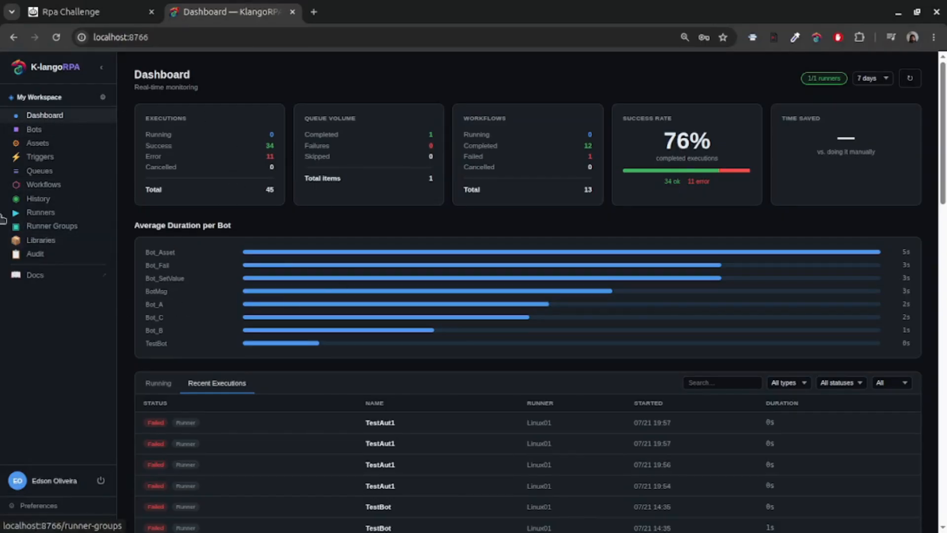
left_click(33, 129)
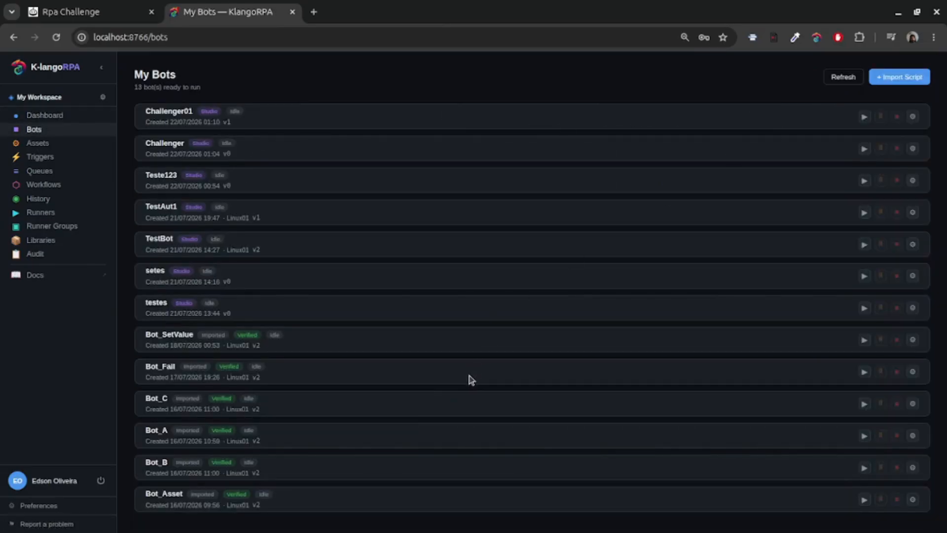
left_click(913, 117)
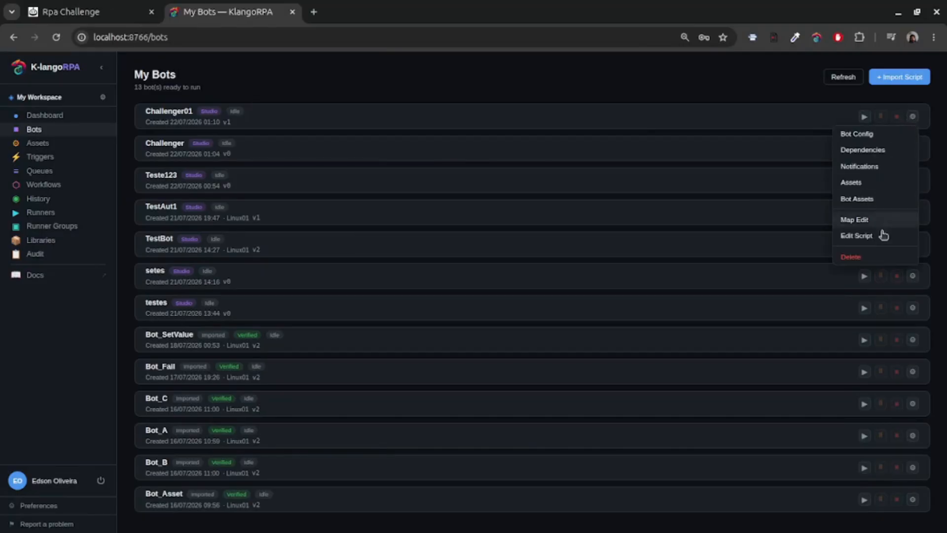
left_click(856, 236)
scroll(414, 294, "down", 20)
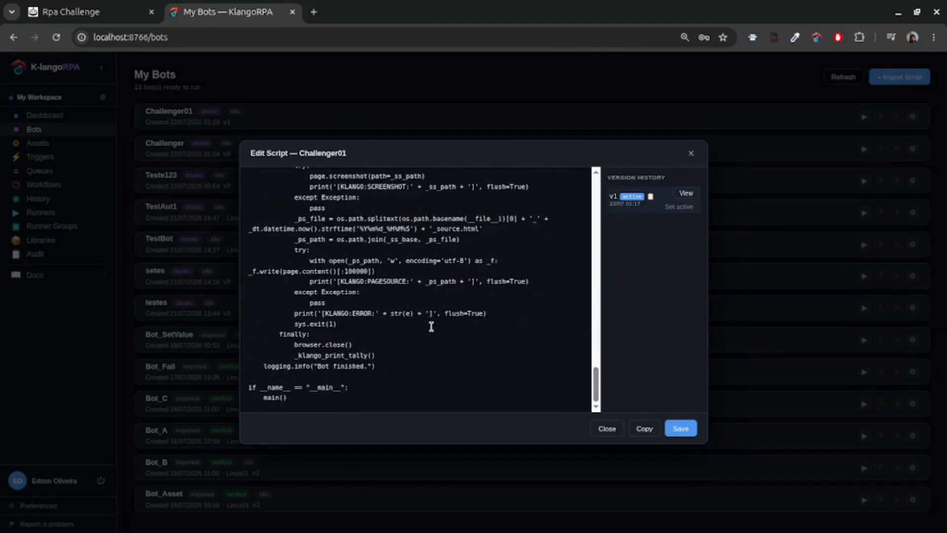
scroll(431, 326, "up", 20)
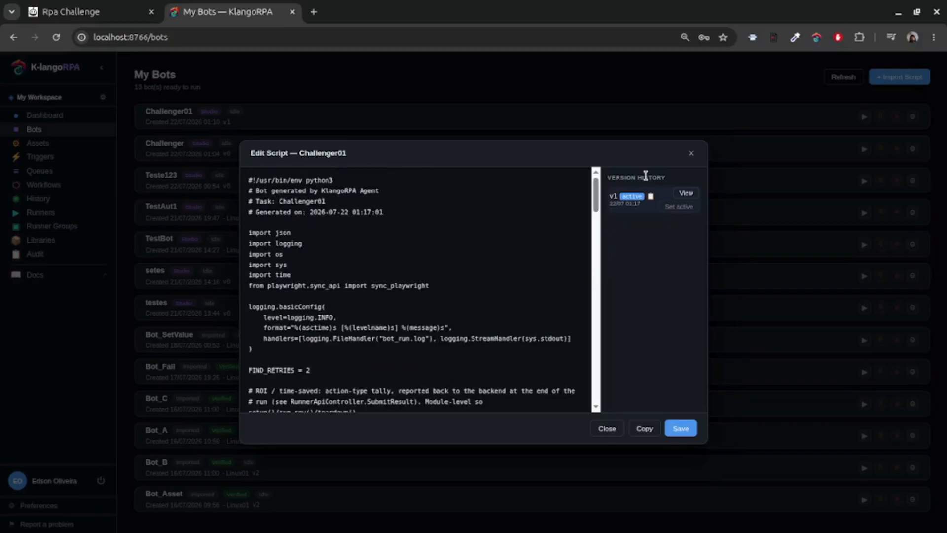
left_click(690, 155)
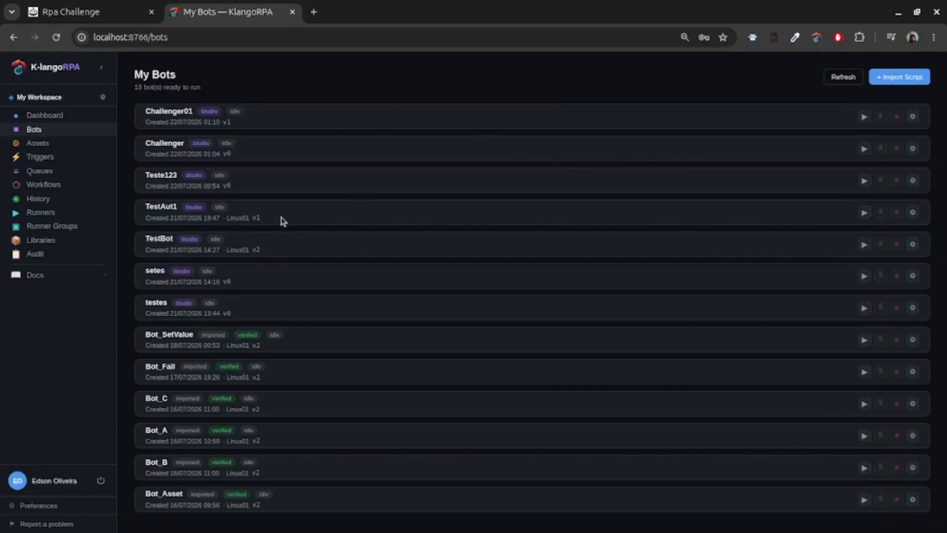
Go from the monitoring Dashboard to the Bots list and refresh it.
left_click(52, 118)
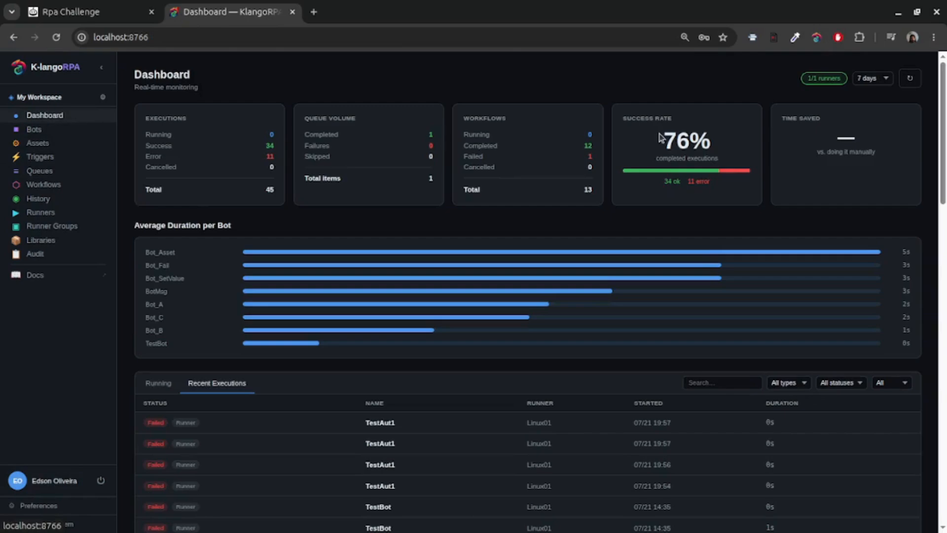
left_click(22, 130)
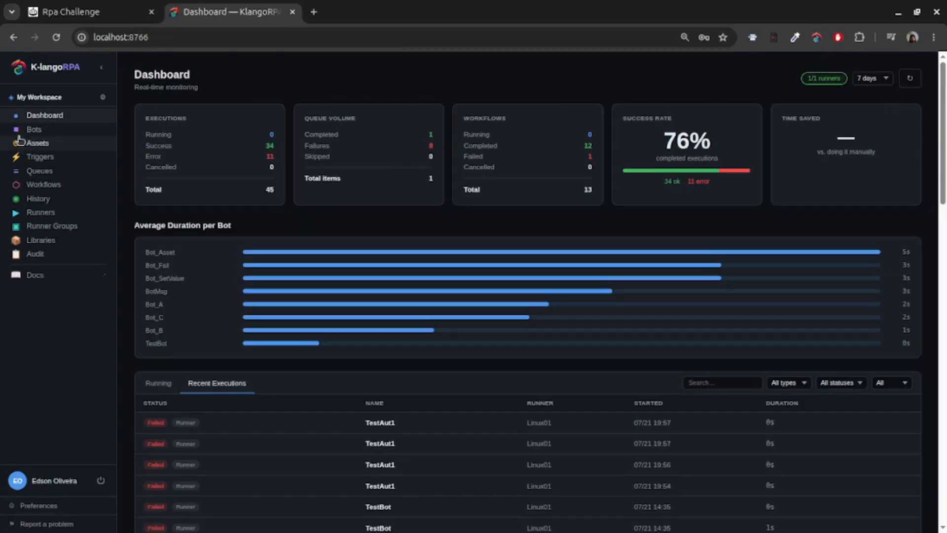
left_click(22, 130)
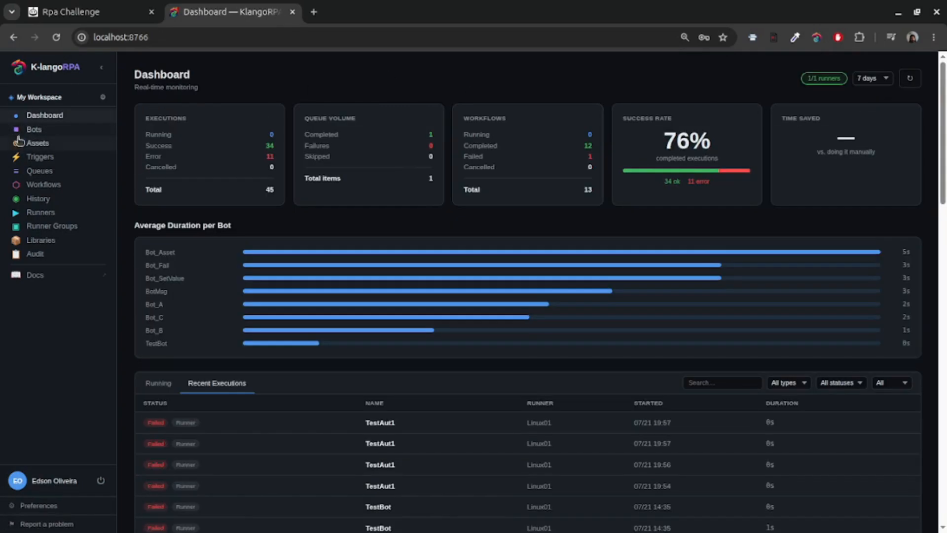
left_click(28, 129)
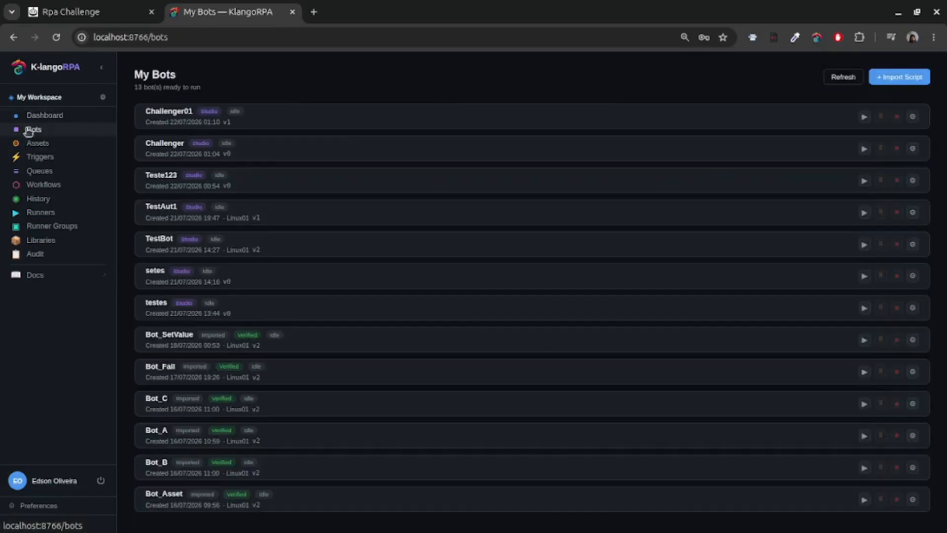
Run Challenger01 on the Linux01 runner.
left_click(866, 117)
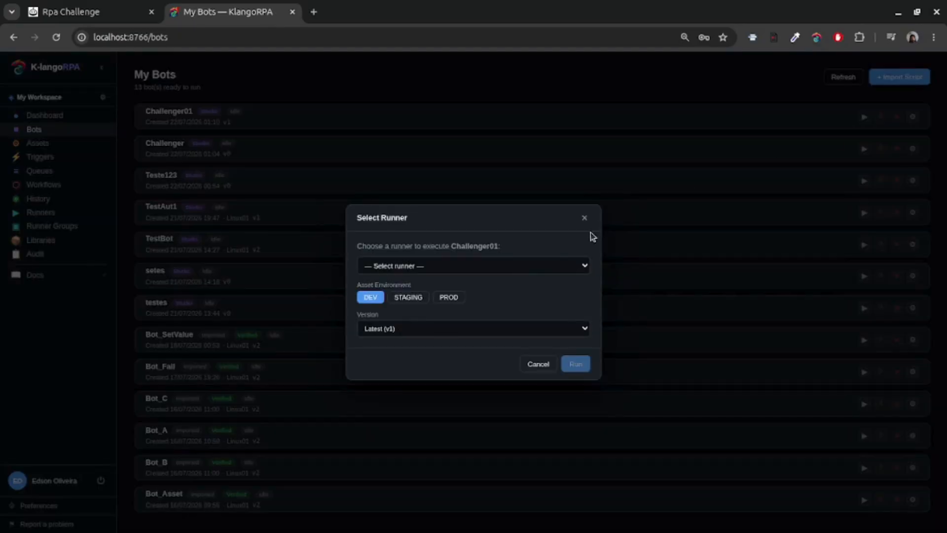
left_click(513, 261)
left_click(369, 303)
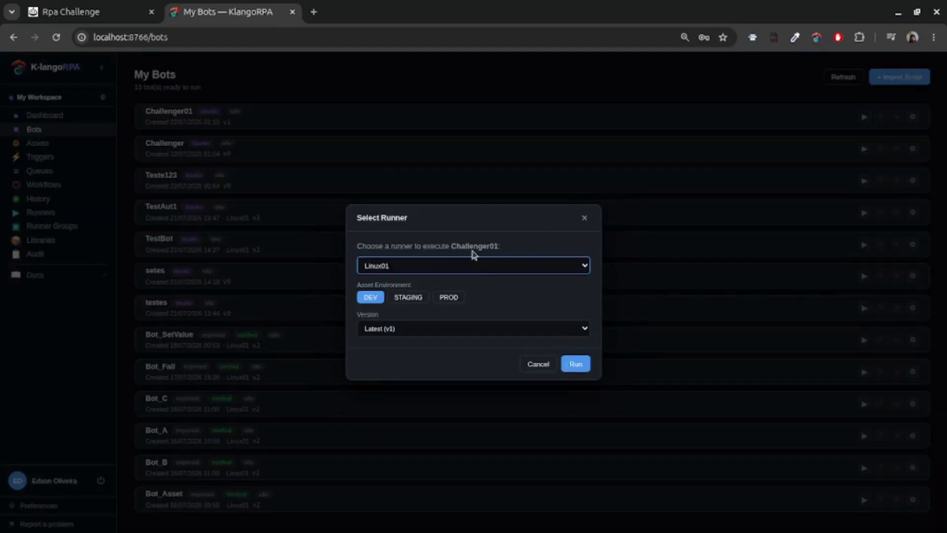
left_click(576, 364)
Visit Assets, then start a new trigger and review its type list, keeping DateTime.
left_click(37, 143)
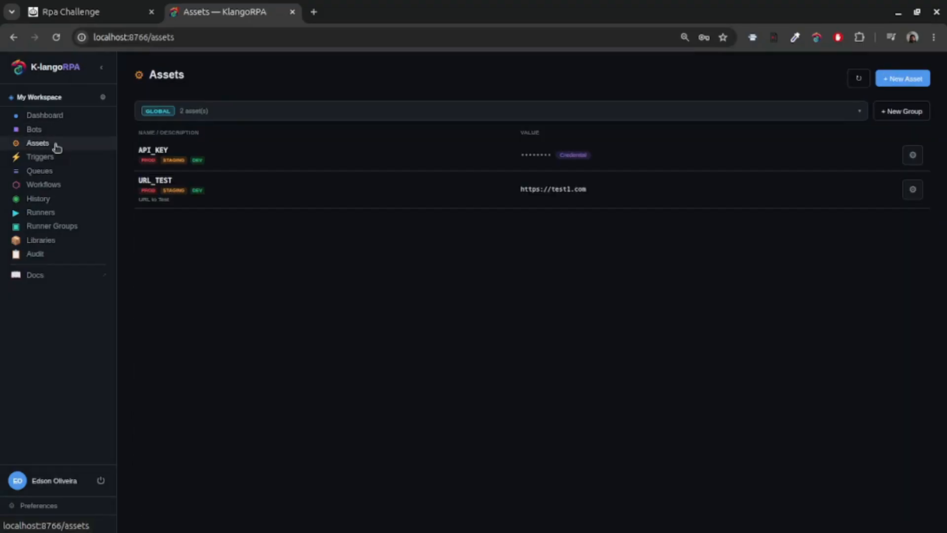
left_click(37, 156)
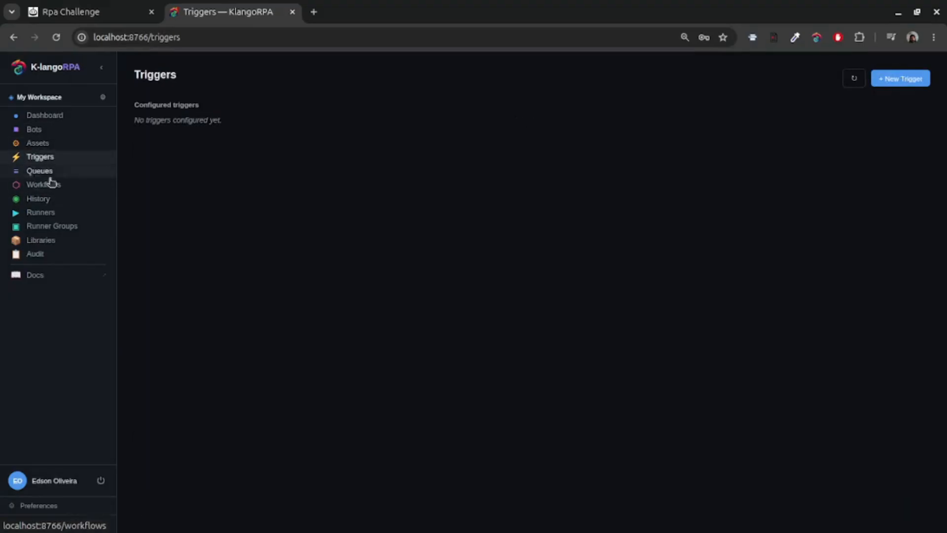
left_click(901, 79)
left_click(358, 139)
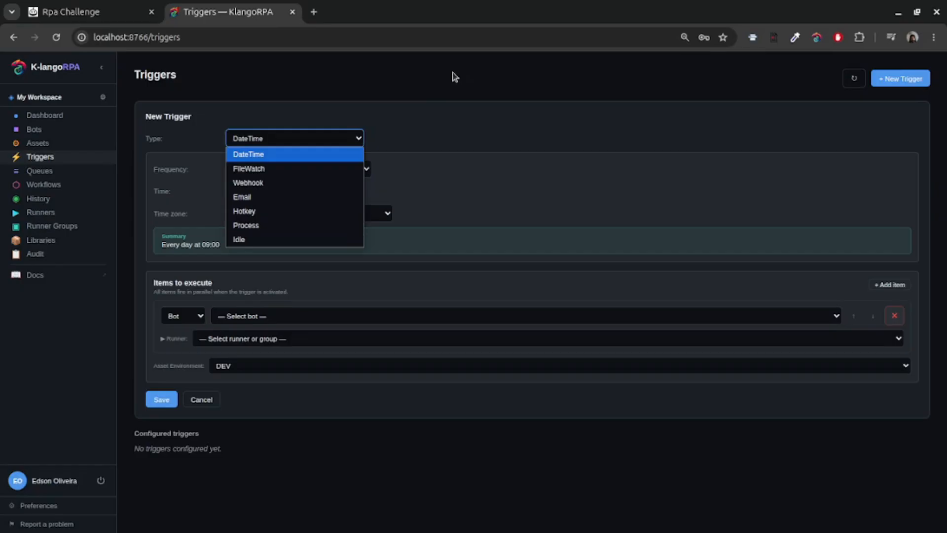
left_click(451, 104)
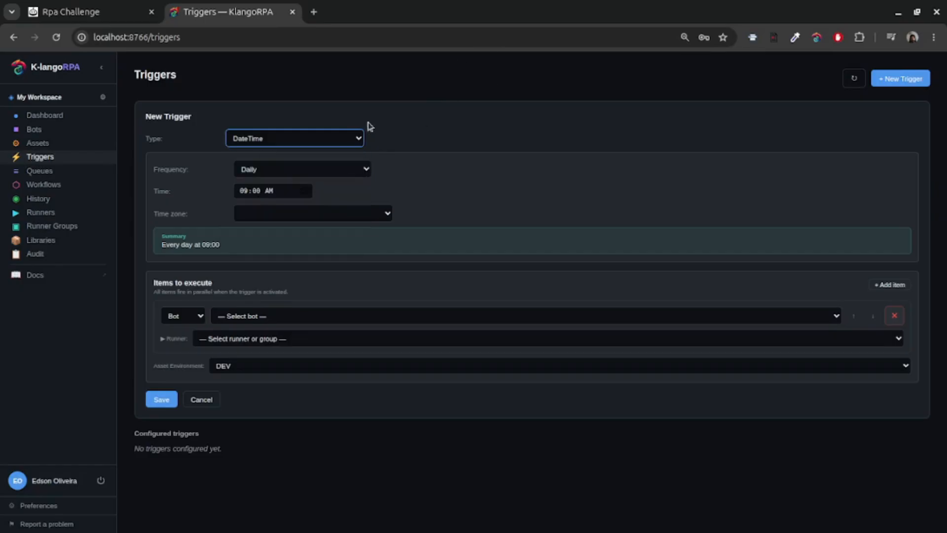
Open Queue RH's edit settings, then open the WorkValue workflow.
left_click(49, 176)
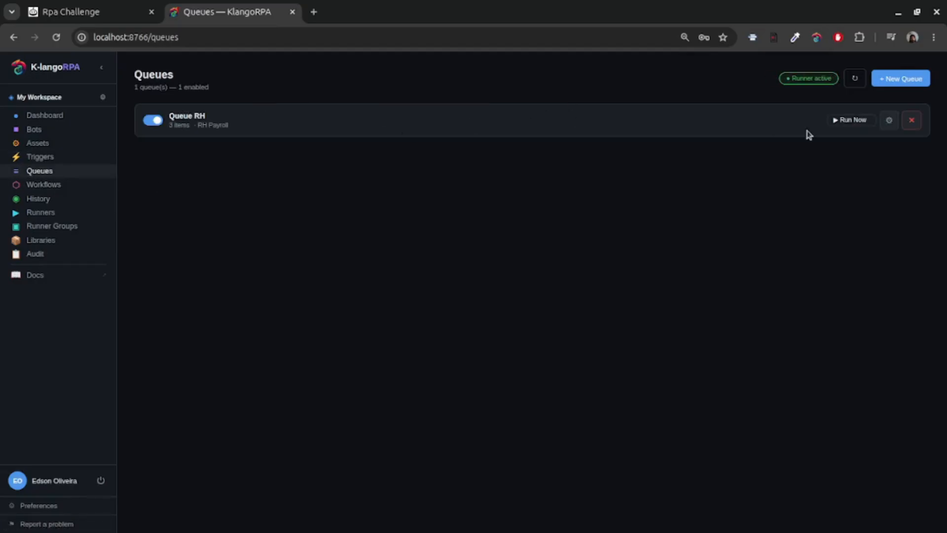
left_click(889, 120)
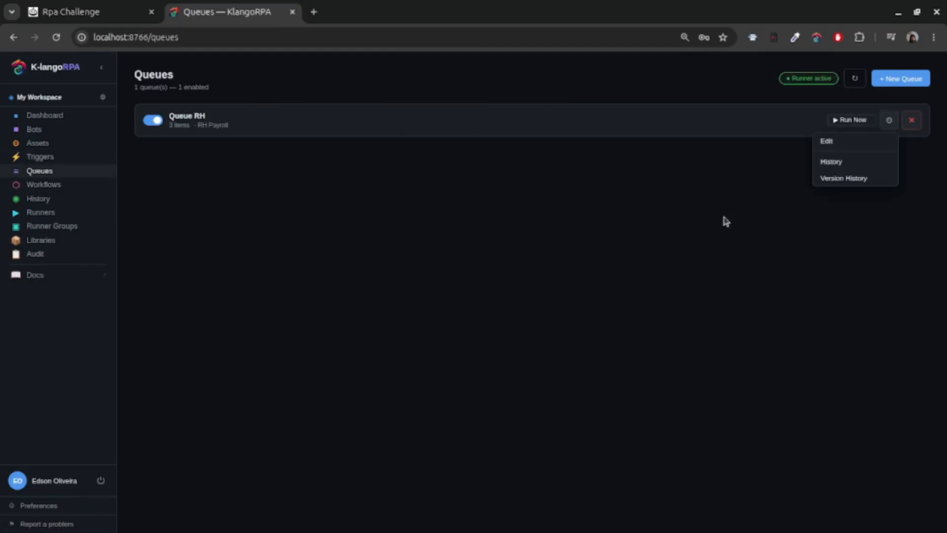
left_click(835, 146)
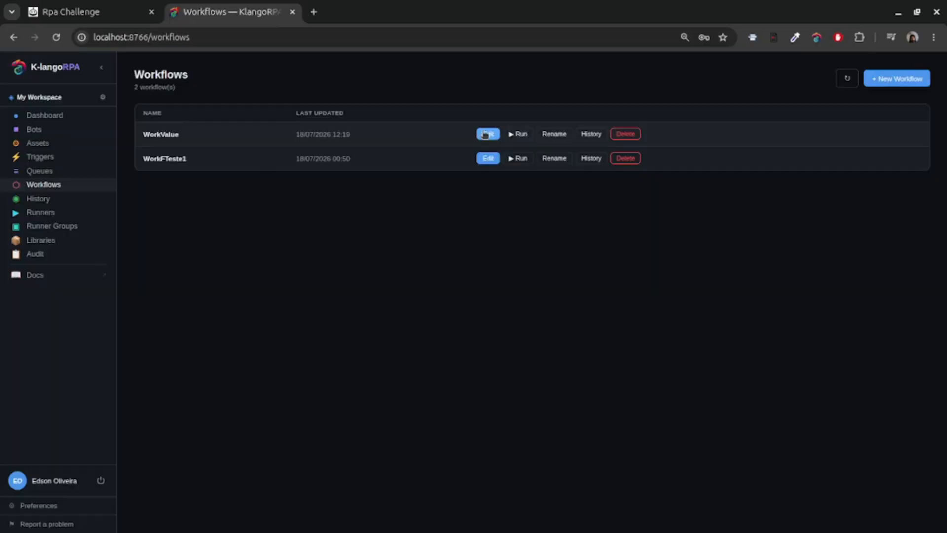
left_click(486, 134)
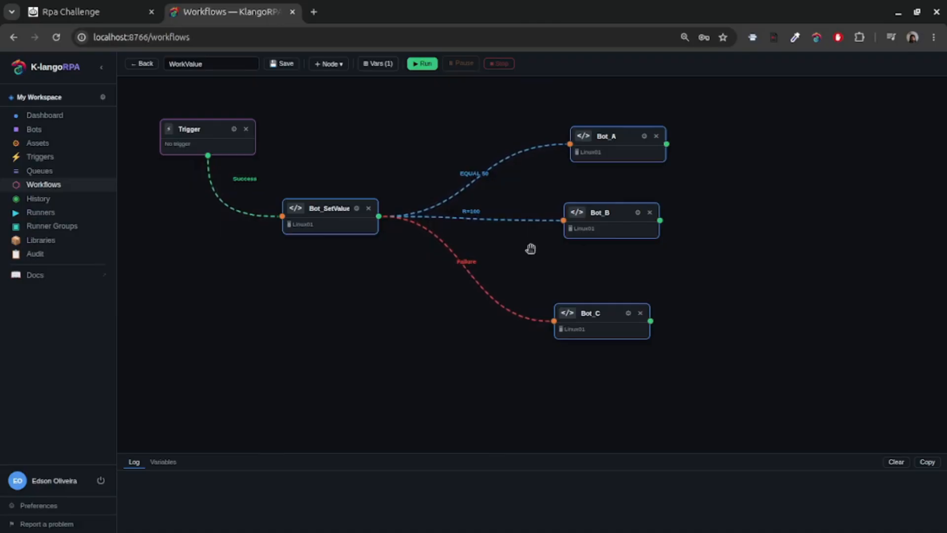
Open the WorkFTeste1 workflow for editing from the Workflows list.
left_click(39, 171)
left_click(41, 186)
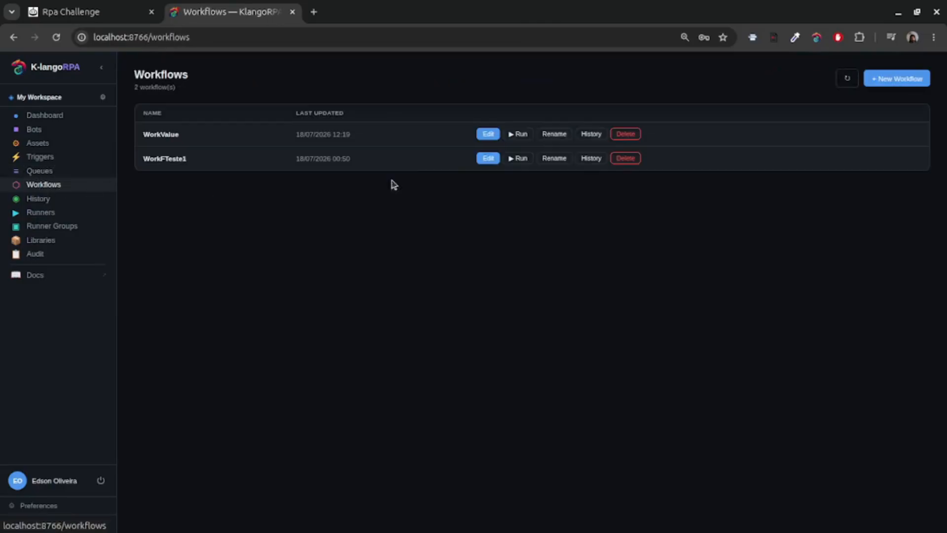
left_click(484, 158)
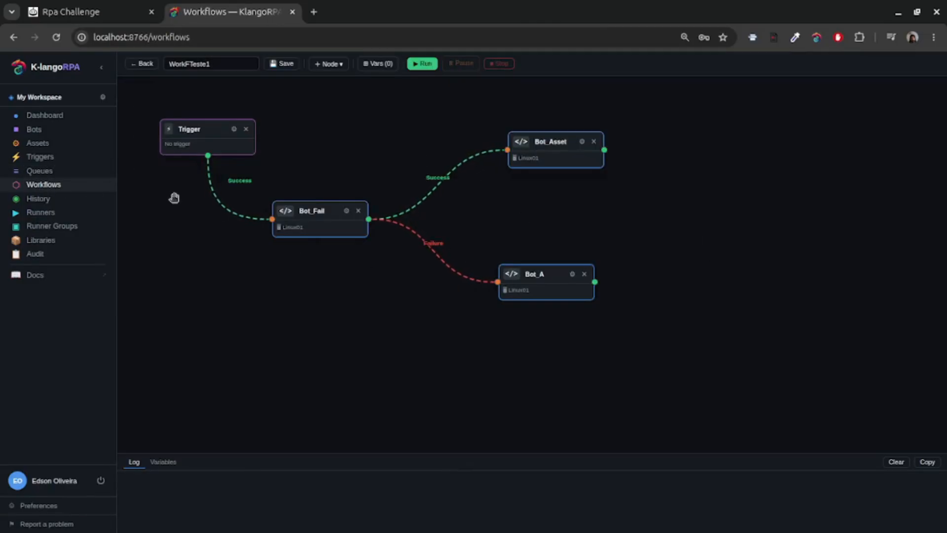
Browse History, Runners, Runner Groups, Libraries and Audit, then open Docs and return to Libraries.
left_click(38, 198)
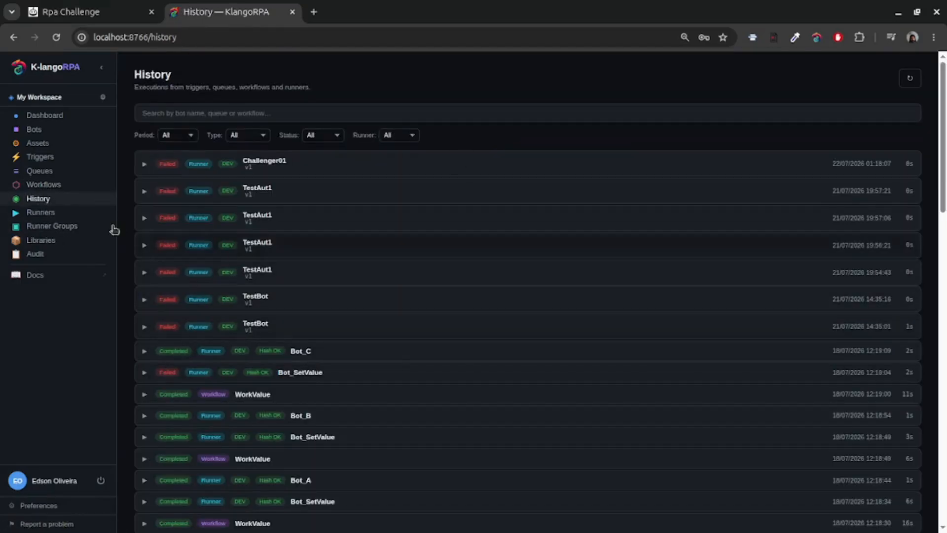
left_click(50, 213)
left_click(52, 226)
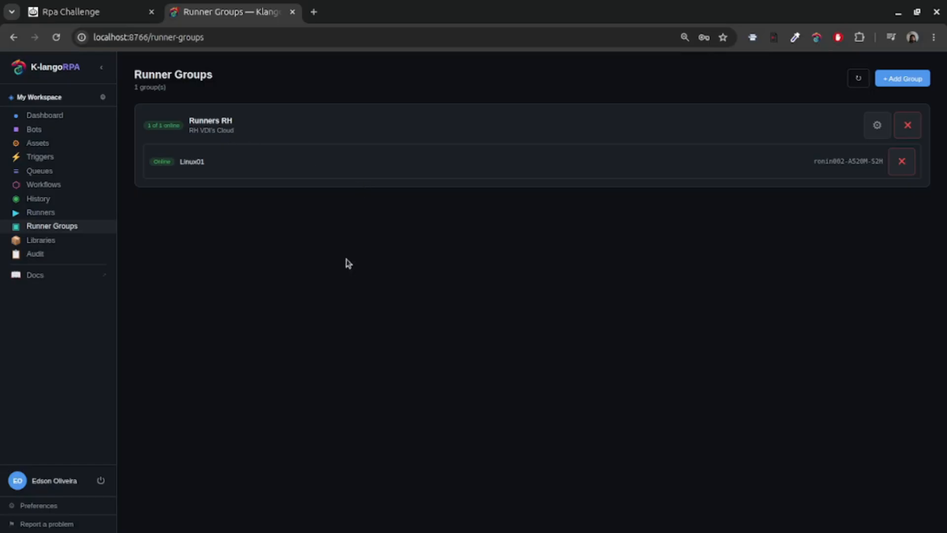
left_click(49, 243)
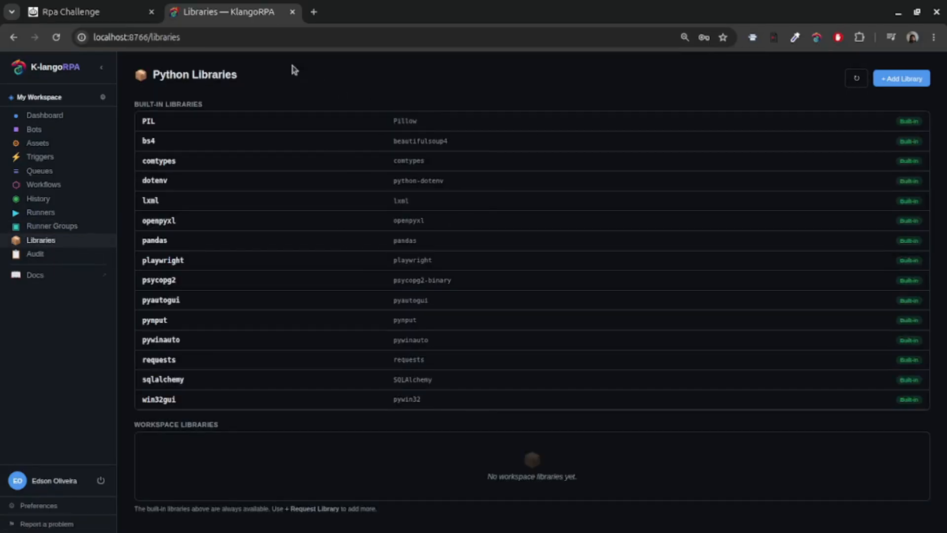
left_click(35, 254)
left_click(48, 242)
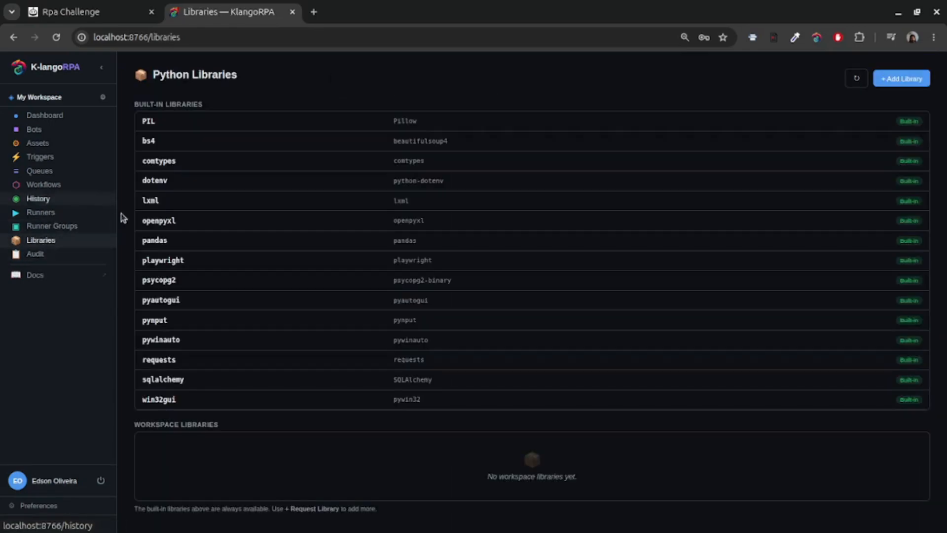
left_click(27, 276)
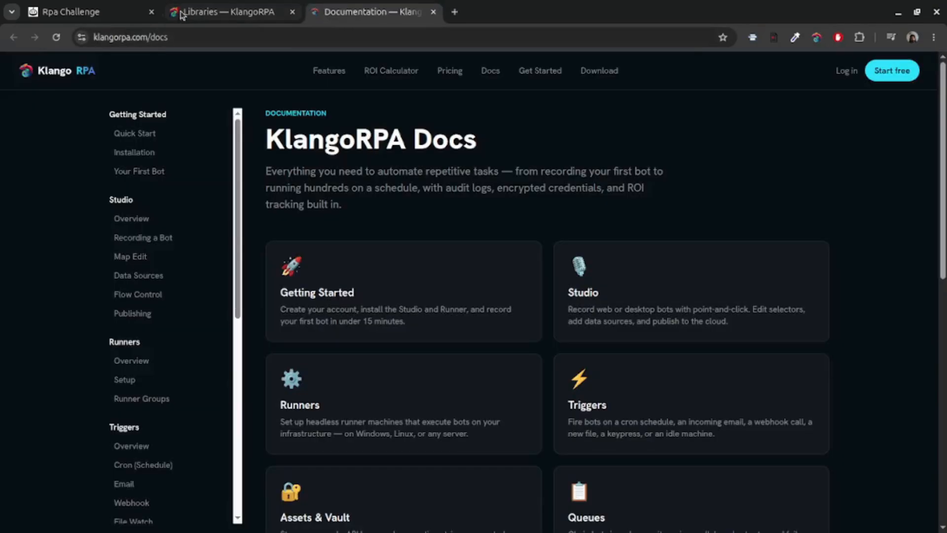
key("ctrl+shift+Tab")
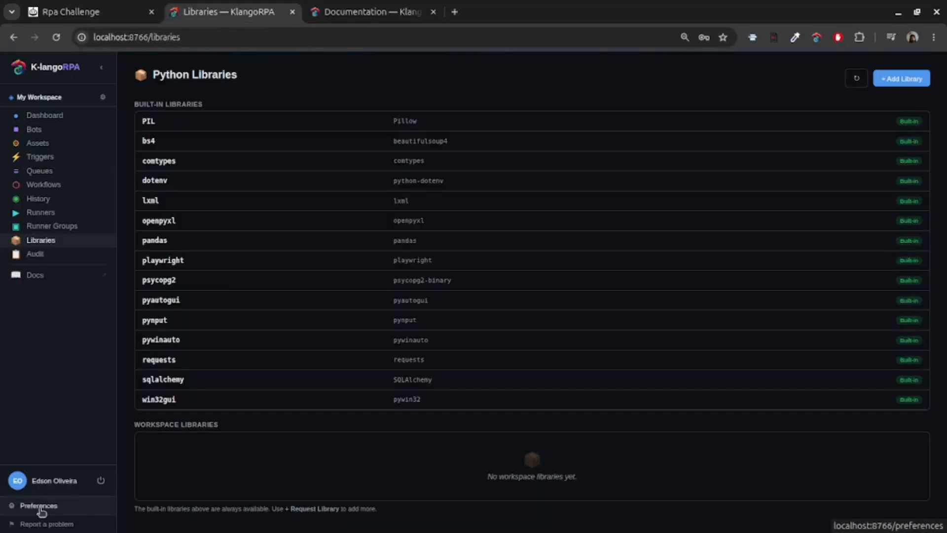